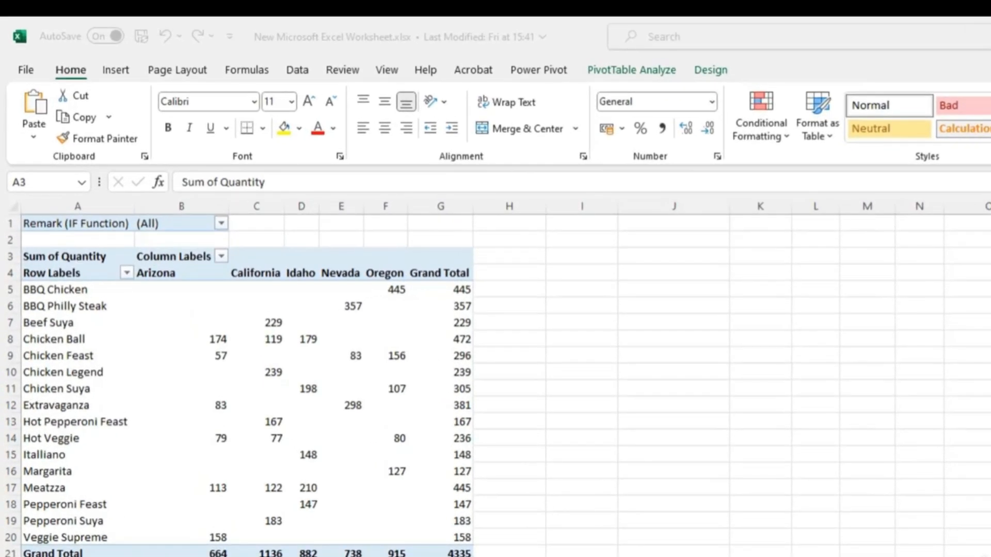
- Insert a 2-D stacked column PivotChart from the whole pivot table and place it beside the table
{"action": "key", "text": "ctrl+a"}
{"action": "left_click", "coordinate": [122, 71]}
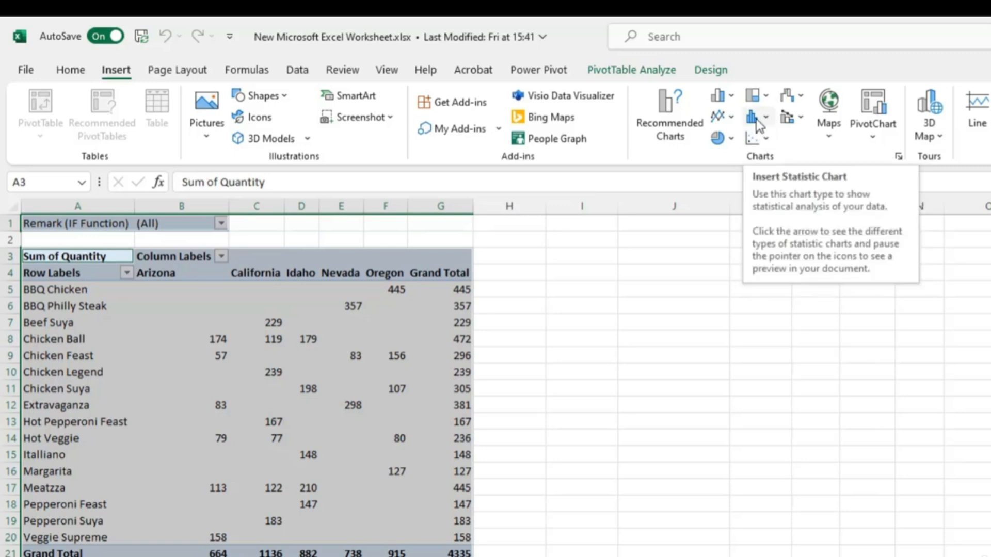
{"action": "left_click", "coordinate": [726, 98]}
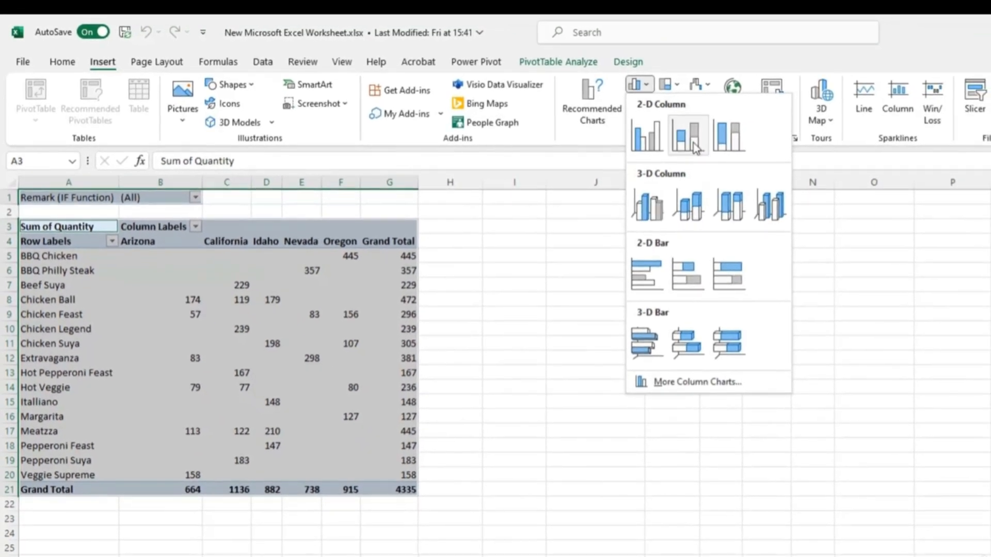
{"action": "left_click", "coordinate": [778, 154]}
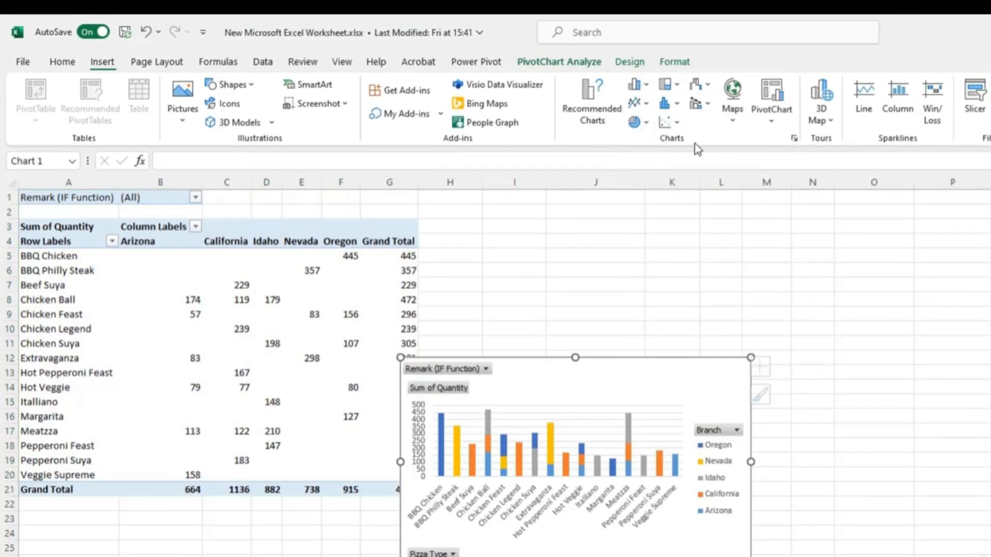
{"action": "left_click_drag", "start_coordinate": [624, 371], "coordinate": [722, 345]}
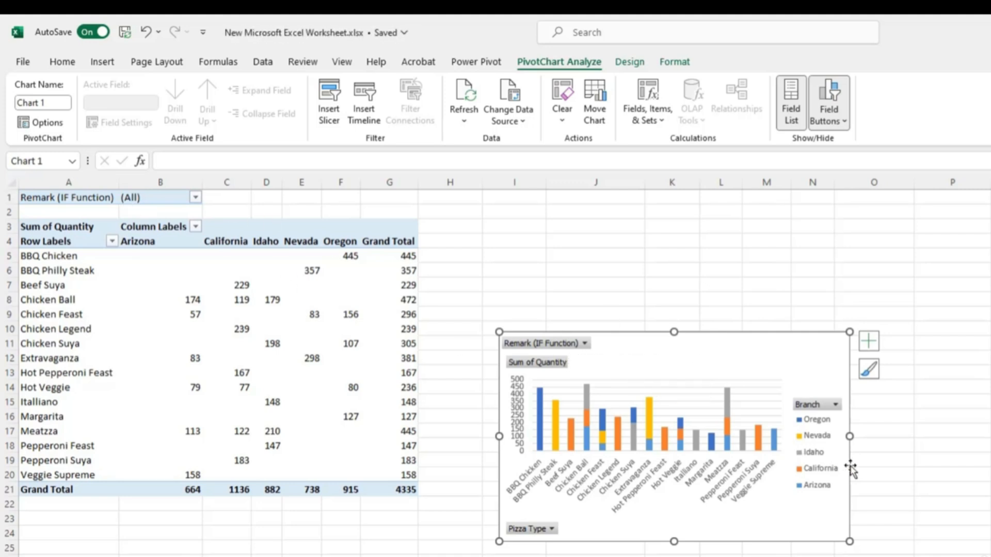
- Filter the PivotChart's Remark (IF Function) field to Good
{"action": "left_click", "coordinate": [585, 344]}
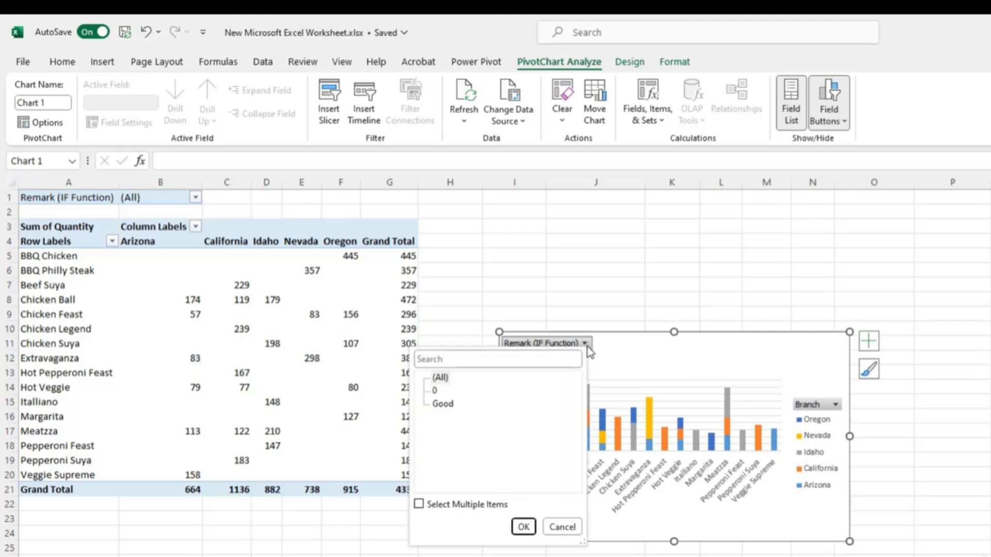
{"action": "left_click", "coordinate": [443, 405]}
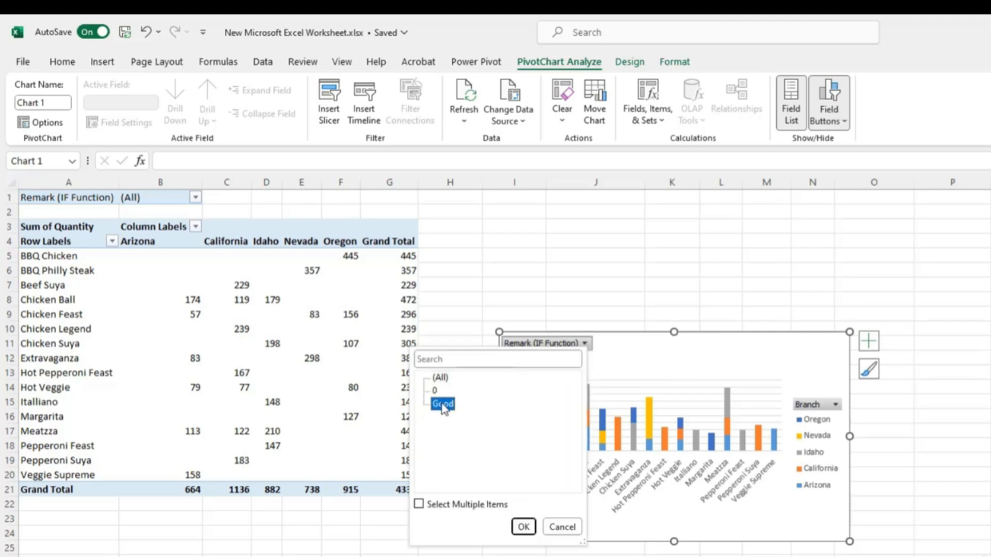
{"action": "left_click", "coordinate": [523, 527]}
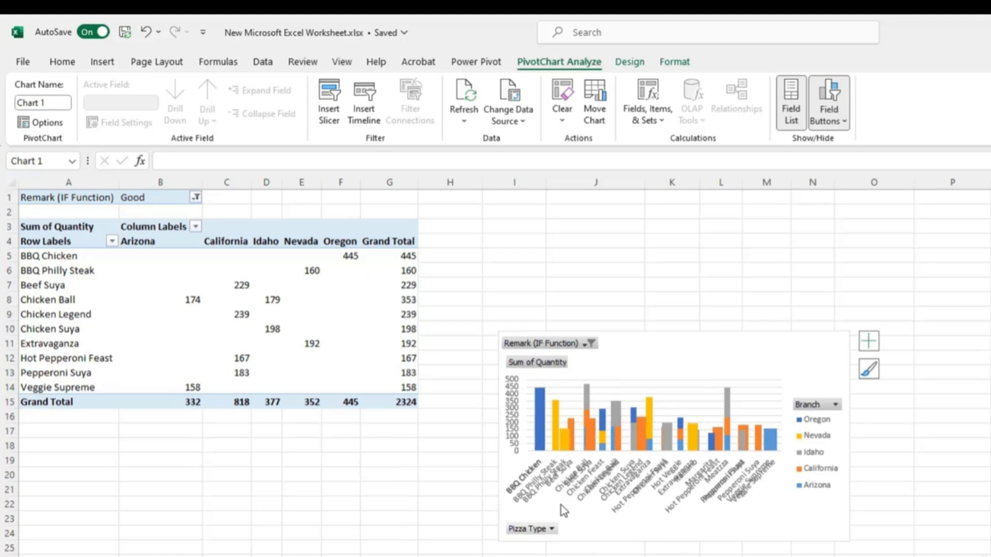
- Enable multiple selection in the chart's Remark (IF Function) filter and include both 0 and Good
{"action": "left_click", "coordinate": [590, 343]}
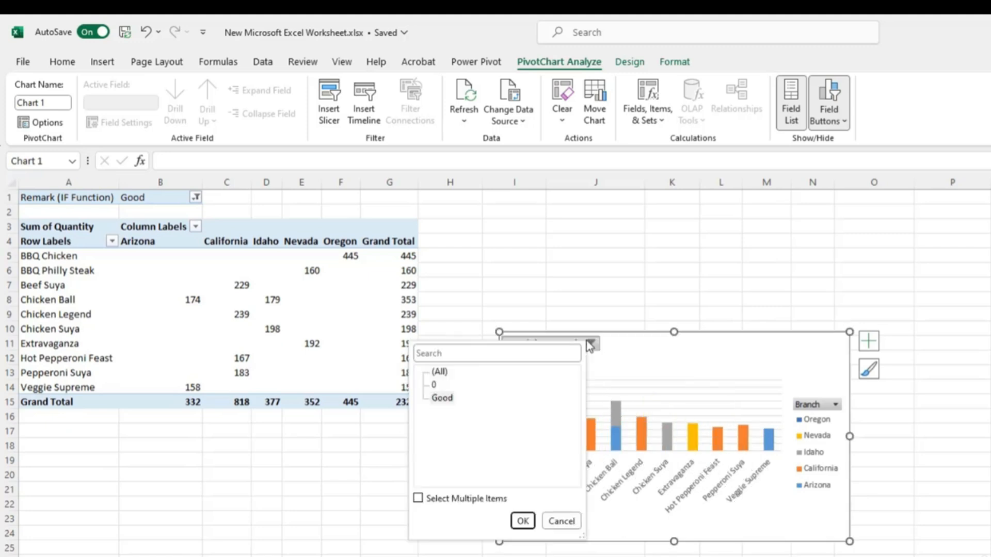
{"action": "left_click", "coordinate": [420, 500]}
{"action": "left_click", "coordinate": [434, 385]}
{"action": "left_click", "coordinate": [523, 521]}
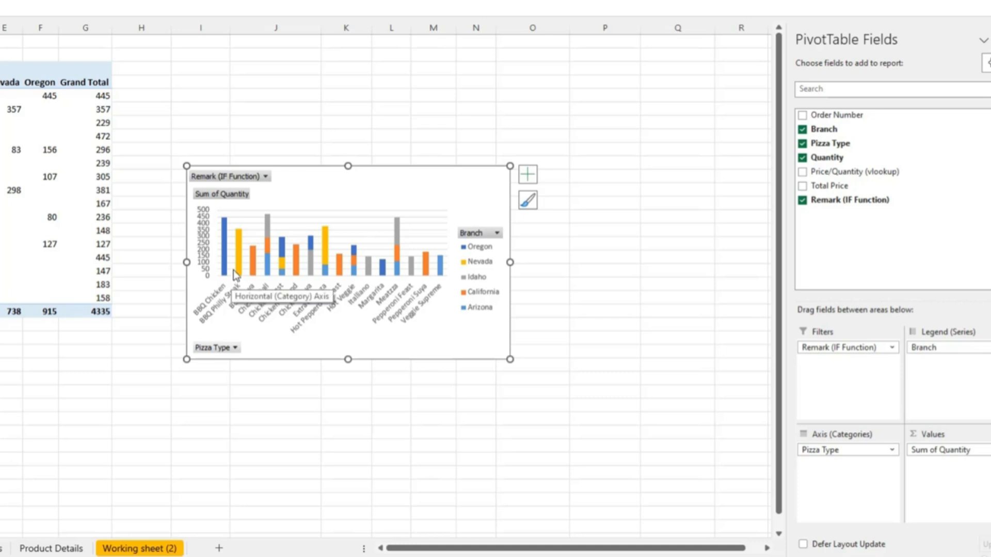
- Inspect the stacked segments of the Chicken Ball and Chicken Feast columns in the PivotChart
{"action": "mouse_move", "coordinate": [269, 234]}
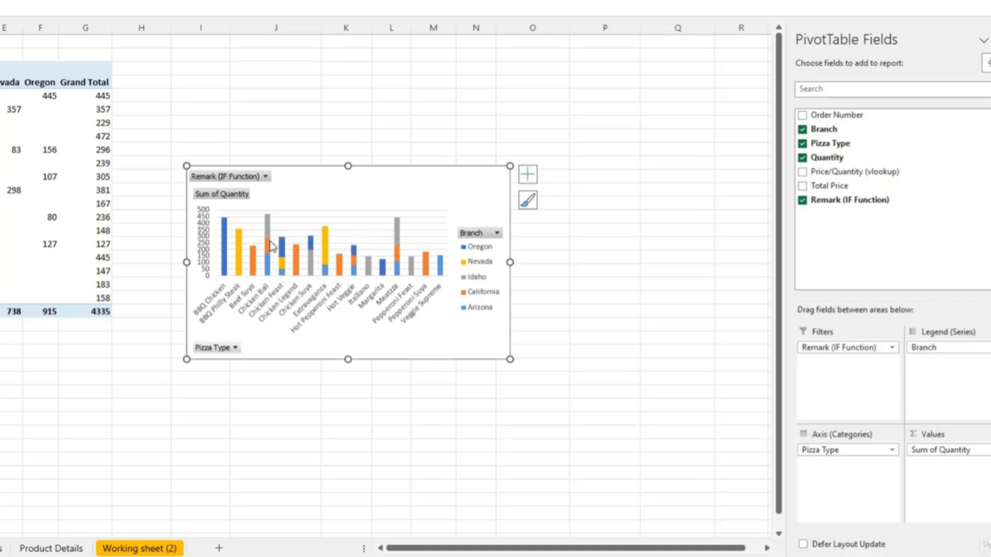
{"action": "mouse_move", "coordinate": [270, 253]}
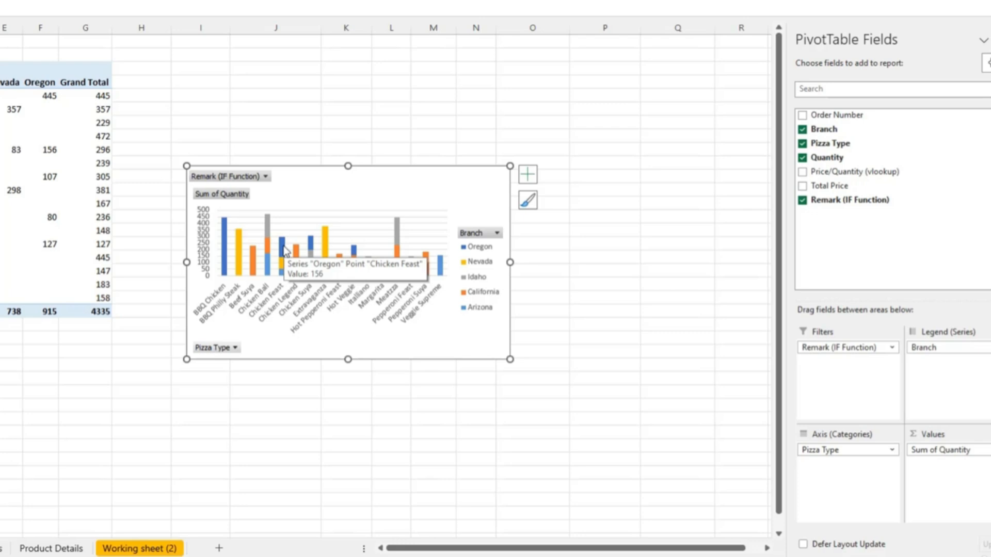
{"action": "mouse_move", "coordinate": [283, 270]}
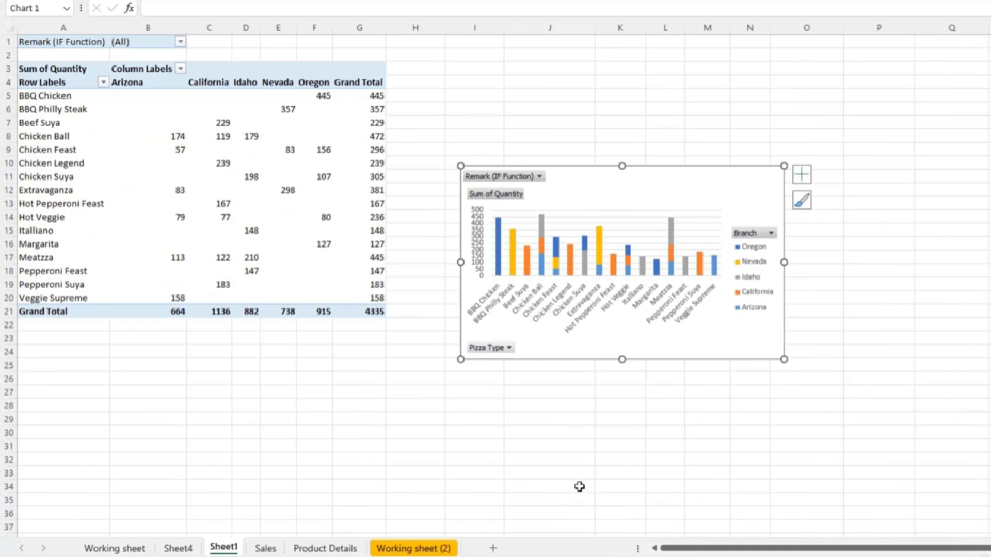
- Select the data range E2:K34 on the Sales sheet and insert the recommended clustered column PivotChart, Sum of Quantity by Branch
{"action": "left_click", "coordinate": [266, 549]}
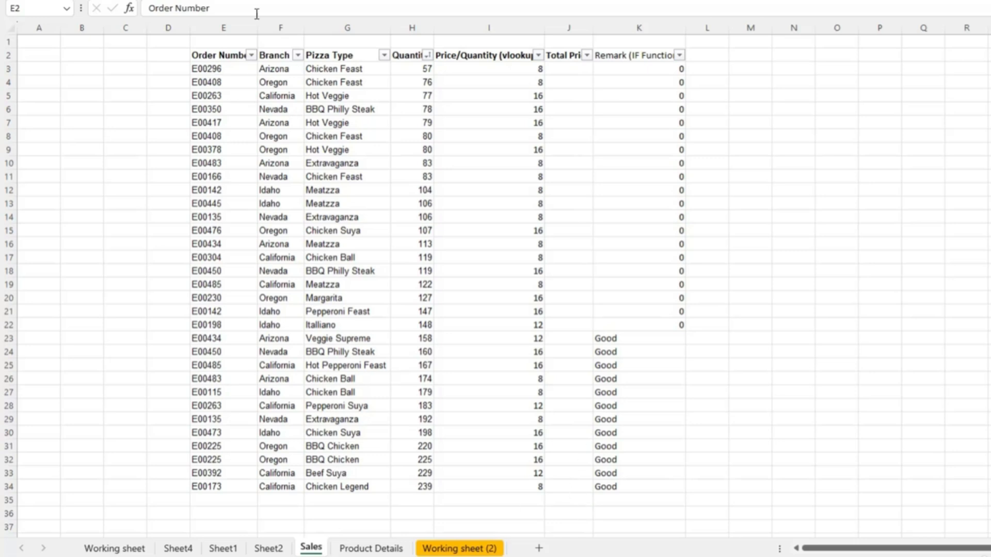
{"action": "left_click", "coordinate": [199, 57]}
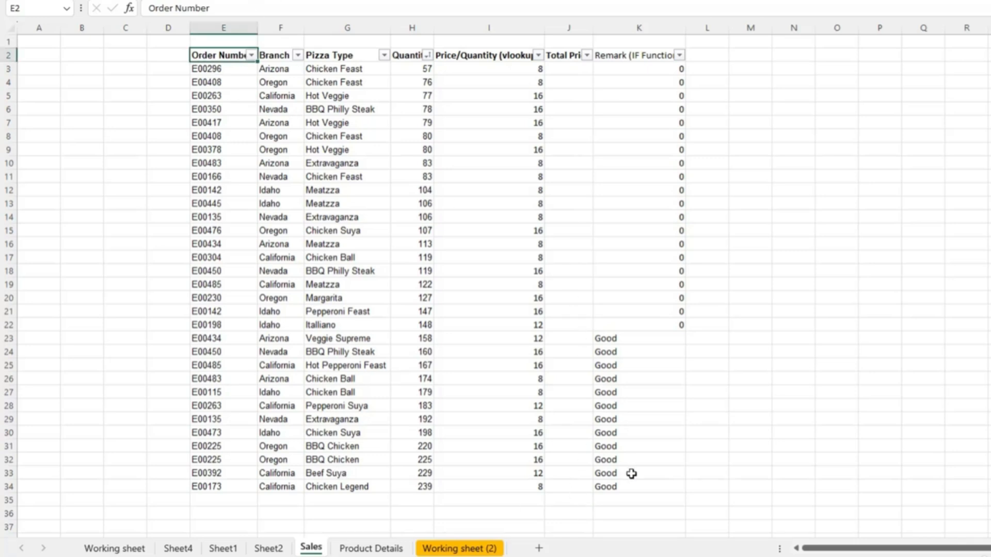
{"action": "left_click_drag", "start_coordinate": [211, 55], "coordinate": [614, 487]}
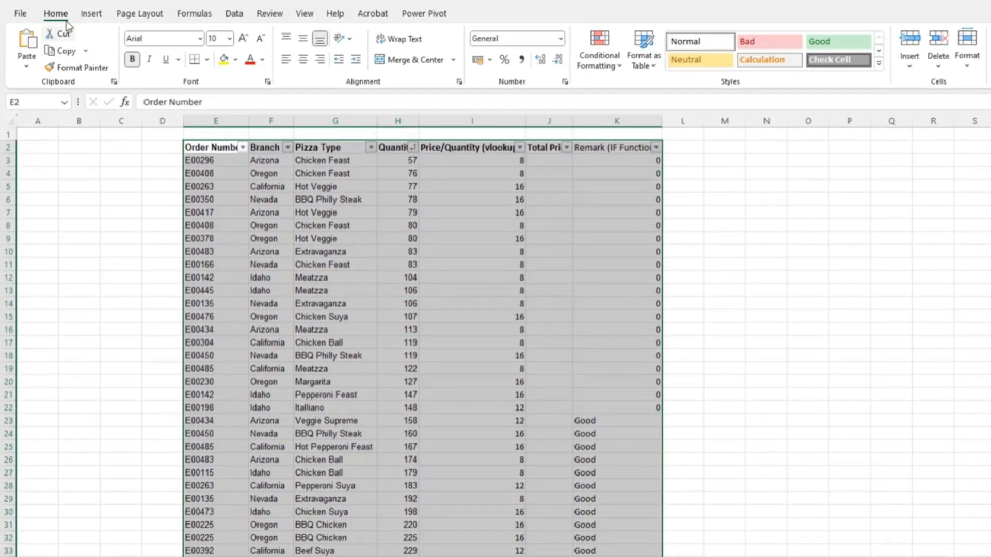
{"action": "left_click", "coordinate": [91, 13]}
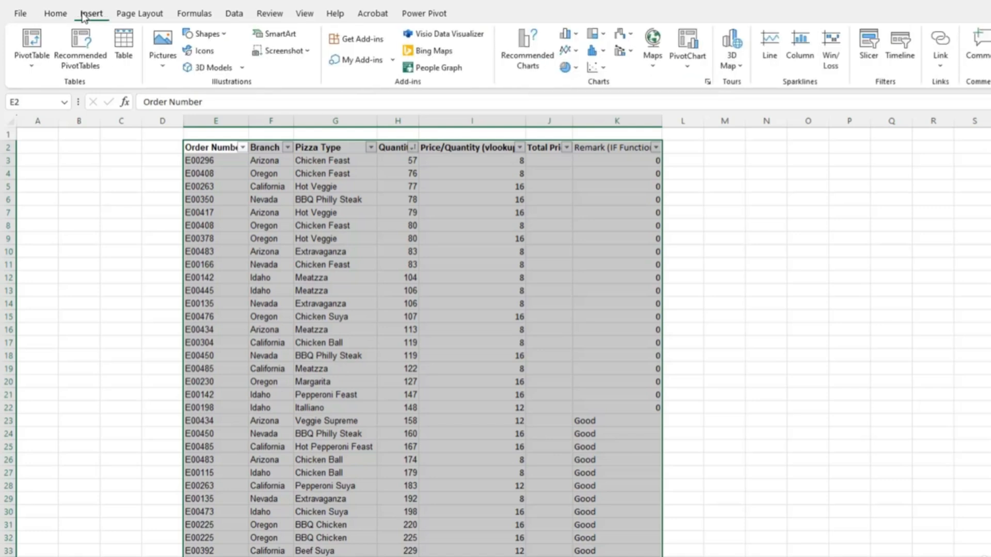
{"action": "left_click", "coordinate": [528, 44]}
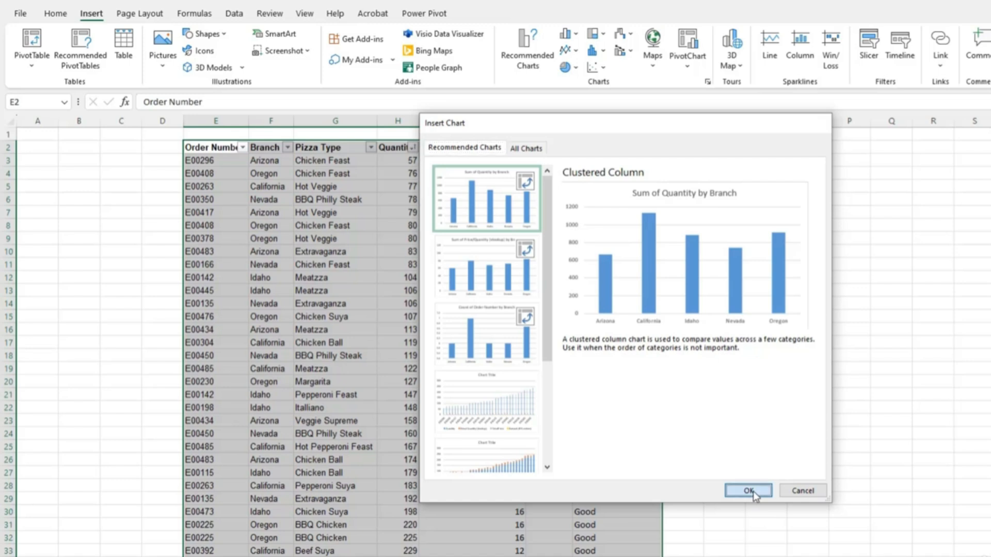
{"action": "left_click", "coordinate": [749, 490]}
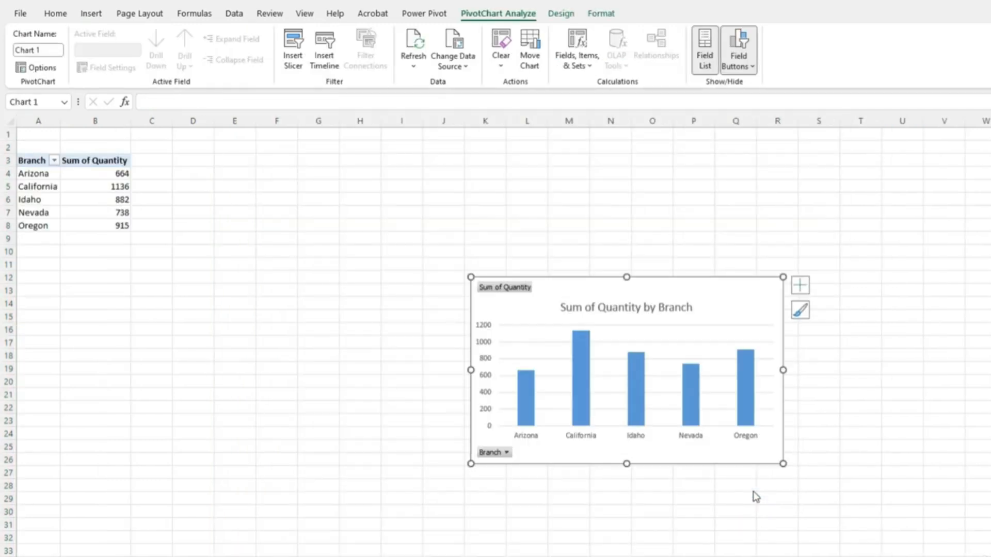
- Move the Branch field to the PivotChart's Legend (Series) and add Pizza Type to its Axis (Categories)
{"action": "mouse_move", "coordinate": [631, 375]}
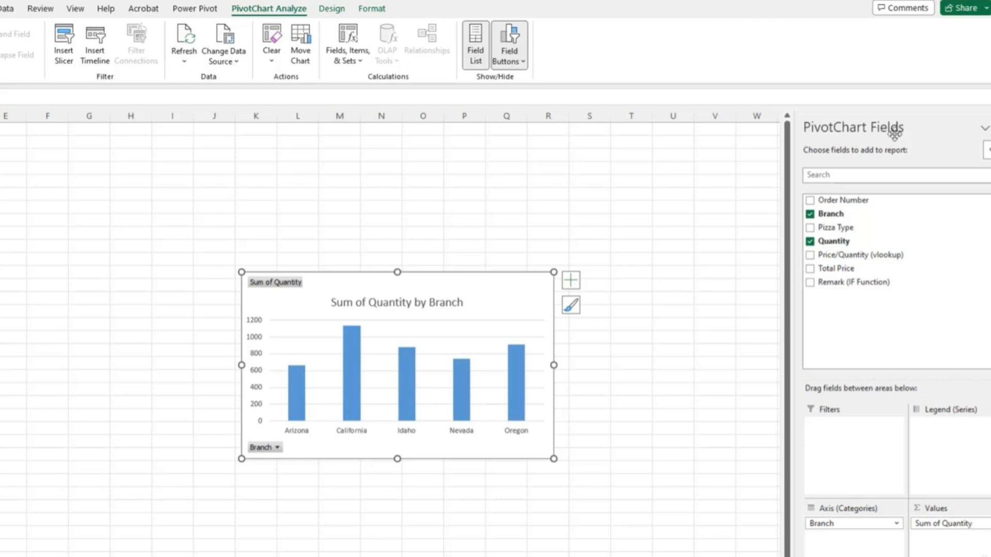
{"action": "left_click", "coordinate": [826, 217]}
{"action": "left_click_drag", "start_coordinate": [826, 217], "coordinate": [953, 467]}
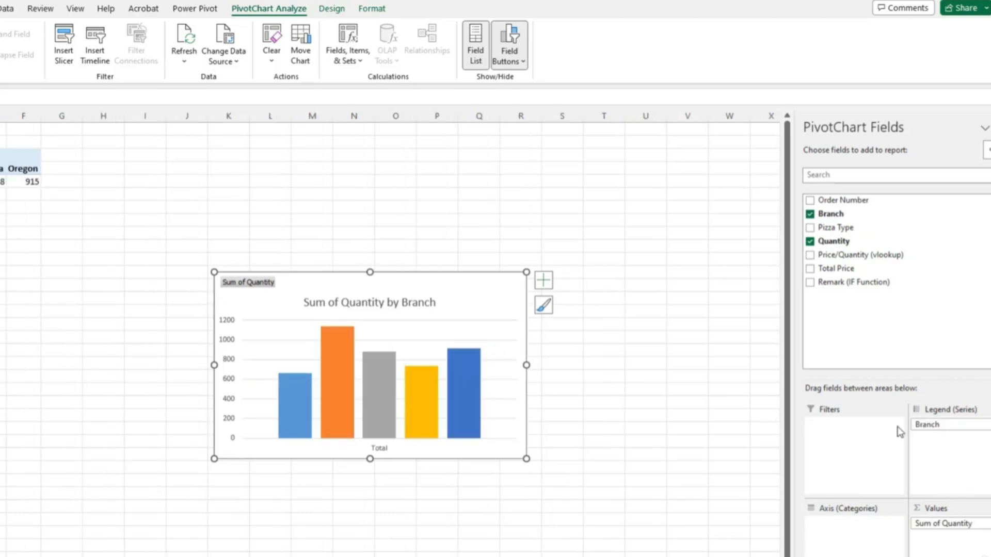
{"action": "left_click_drag", "start_coordinate": [829, 233], "coordinate": [843, 546]}
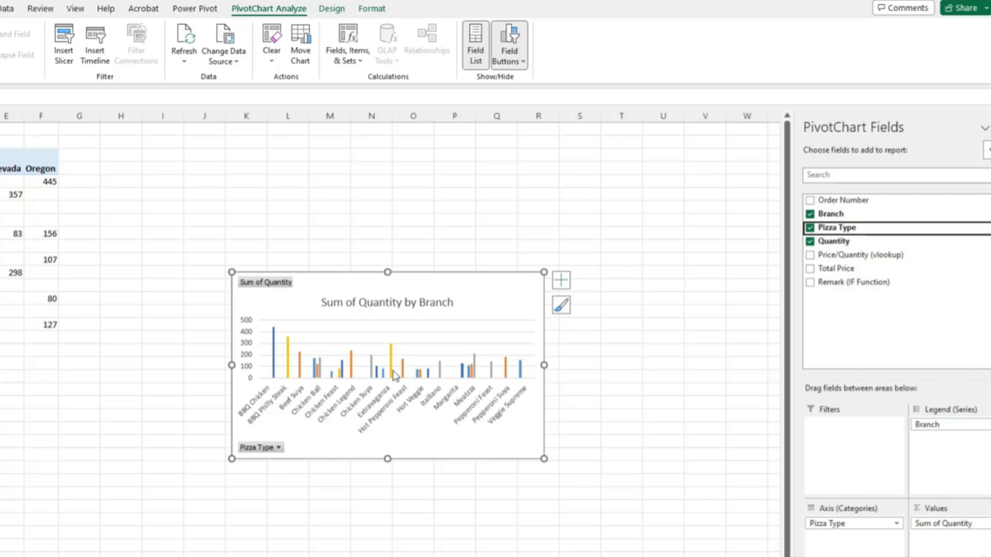
- Compare the chart's columns with the pivot table values, checking the Chicken Ball quantities for Arizona, California and Idaho
{"action": "mouse_move", "coordinate": [274, 374]}
{"action": "mouse_move", "coordinate": [42, 184]}
{"action": "mouse_move", "coordinate": [11, 197]}
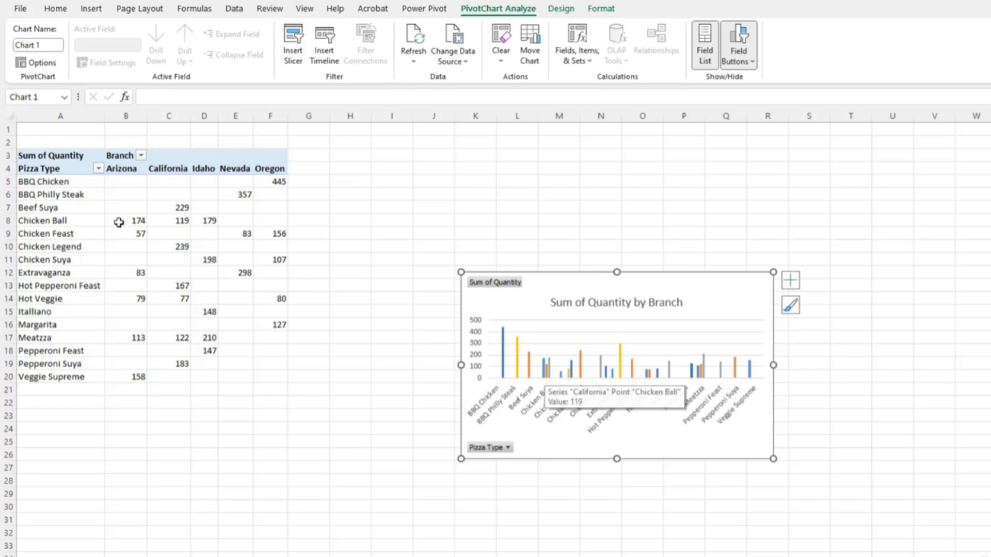
{"action": "left_click", "coordinate": [77, 221]}
{"action": "left_click", "coordinate": [121, 221]}
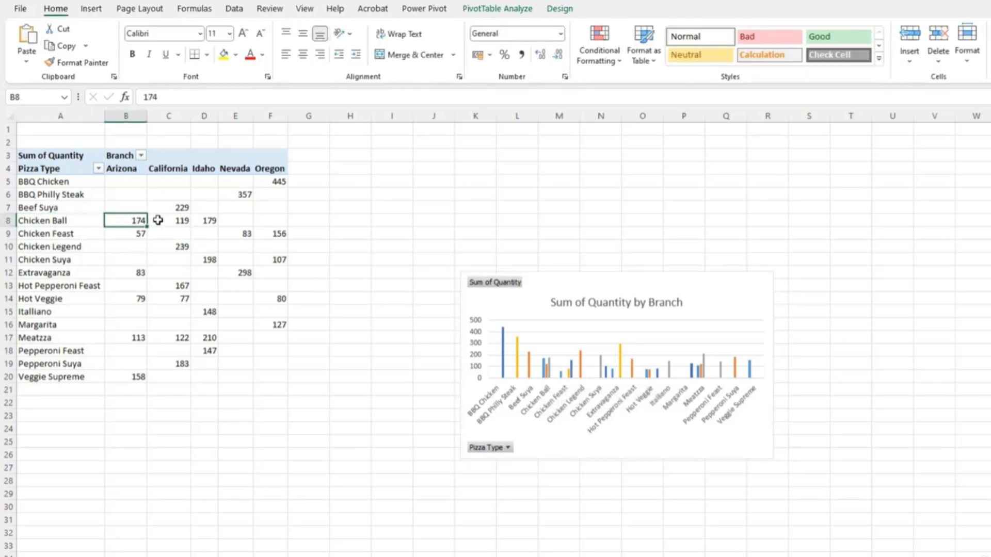
{"action": "left_click", "coordinate": [160, 221]}
{"action": "left_click", "coordinate": [206, 220]}
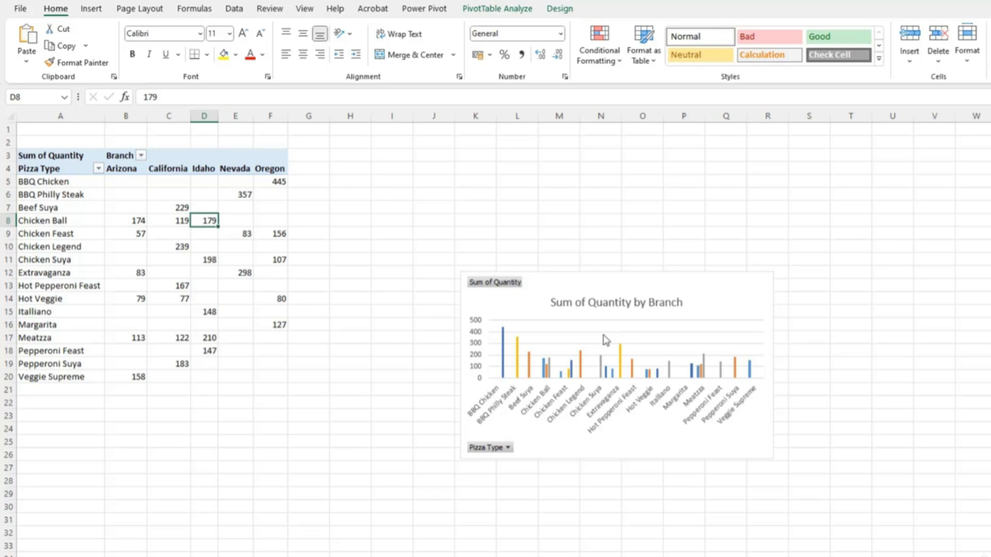
- Change the Sum of Quantity by Branch chart's type to Stacked Column
{"action": "left_click", "coordinate": [556, 286]}
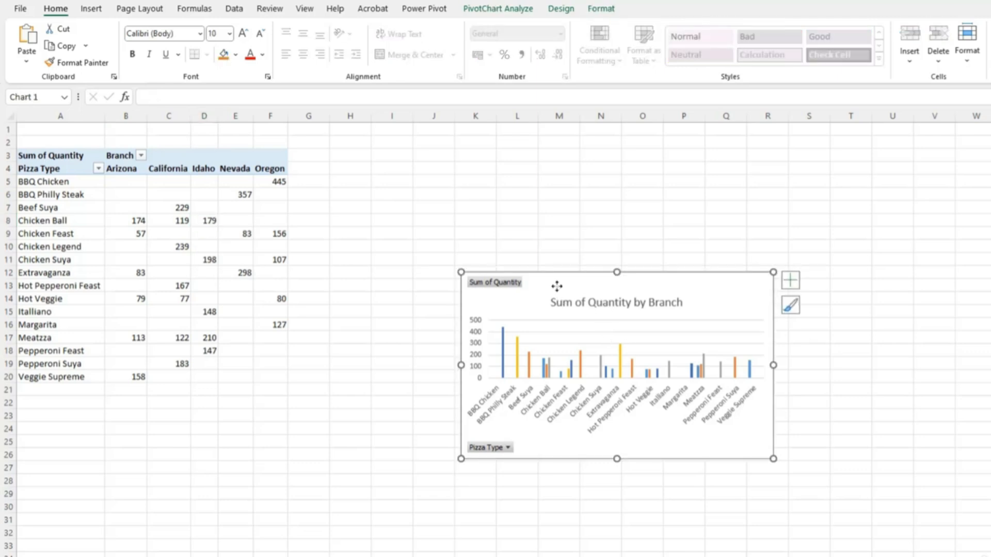
{"action": "right_click", "coordinate": [691, 289]}
{"action": "left_click", "coordinate": [754, 385]}
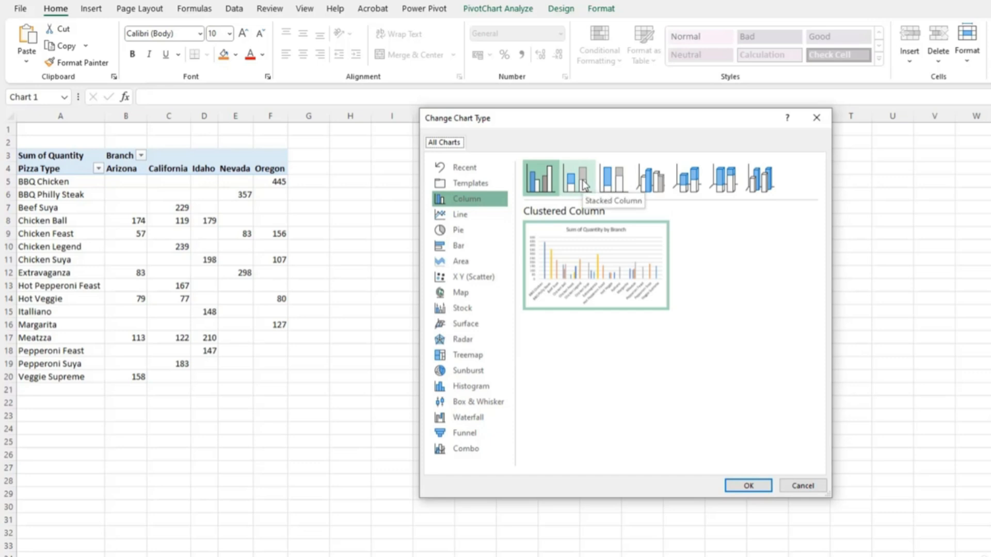
{"action": "left_click", "coordinate": [582, 181]}
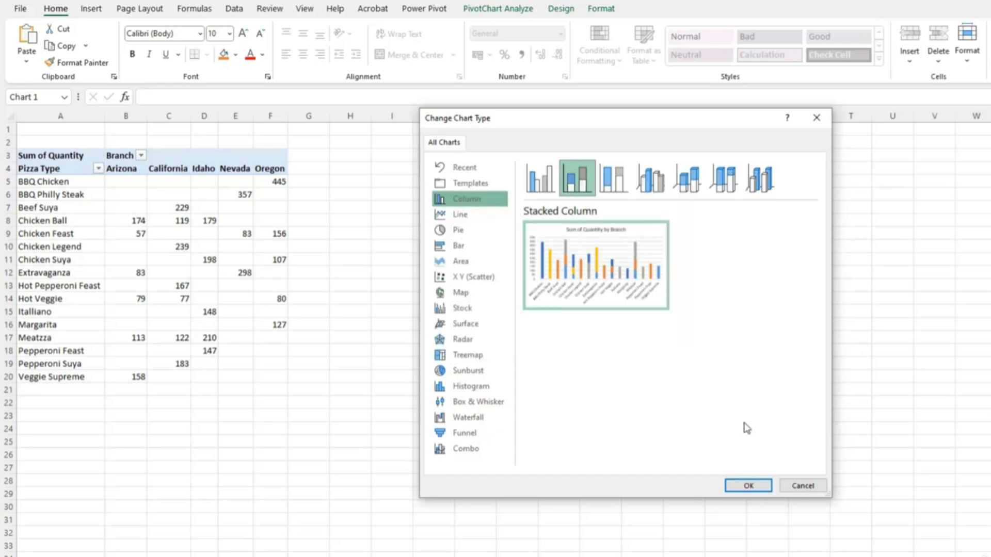
{"action": "left_click", "coordinate": [751, 486]}
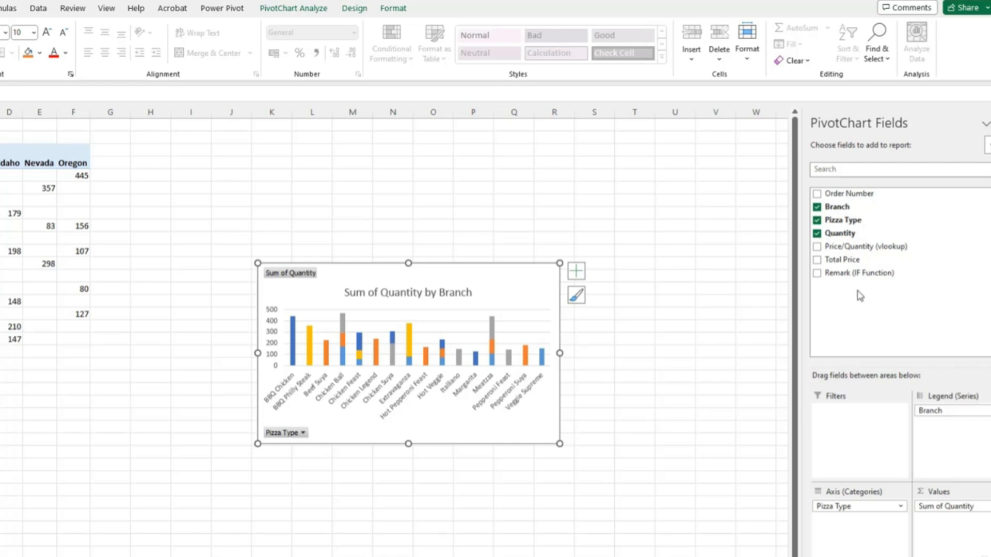
- Add Remark (IF Function) to the PivotChart's Filters area and filter the chart to Good
{"action": "left_click_drag", "start_coordinate": [860, 274], "coordinate": [846, 436]}
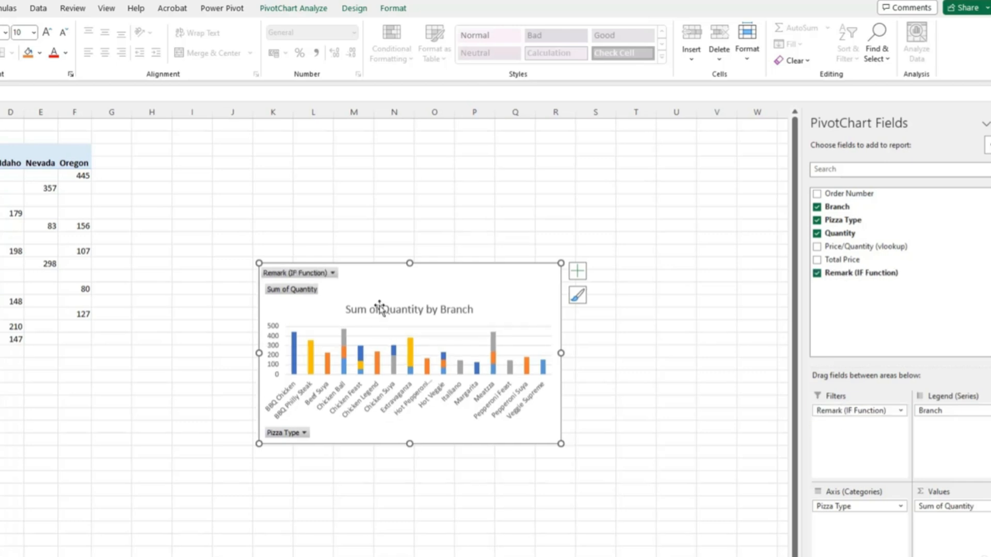
{"action": "left_click", "coordinate": [333, 273]}
{"action": "left_click", "coordinate": [211, 324]}
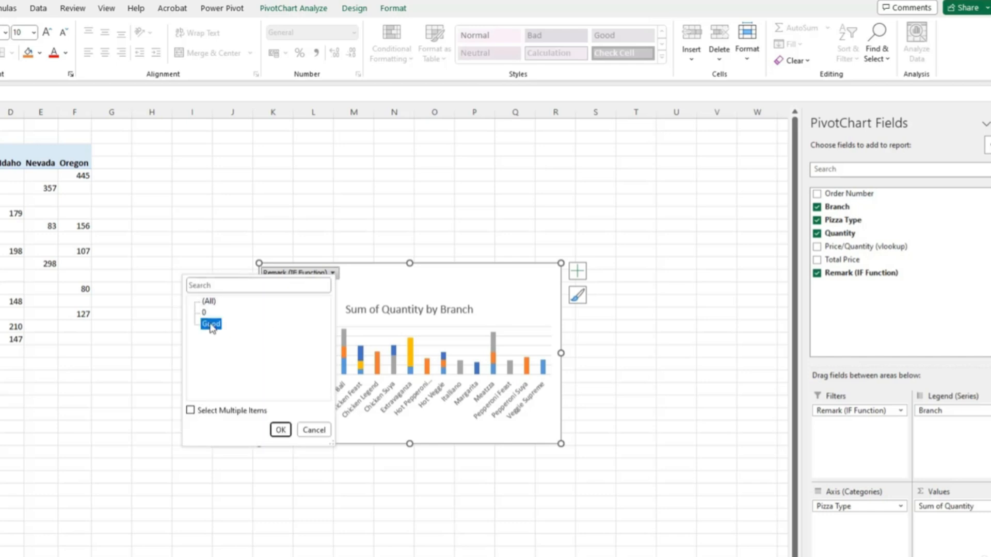
{"action": "left_click", "coordinate": [280, 430]}
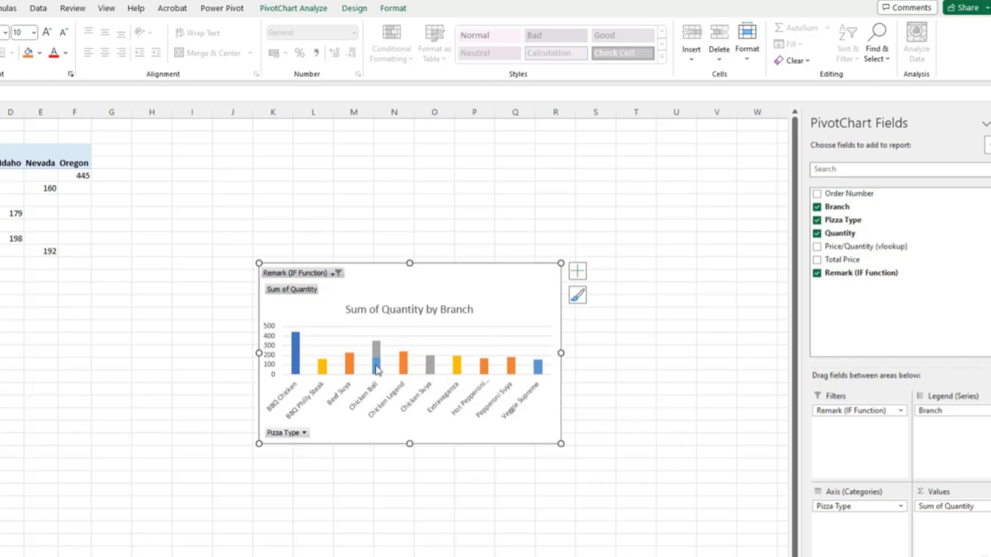
- Allow multiple items in the Remark (IF Function) filter and apply it with all remarks, 0 and Good, included
{"action": "mouse_move", "coordinate": [297, 365]}
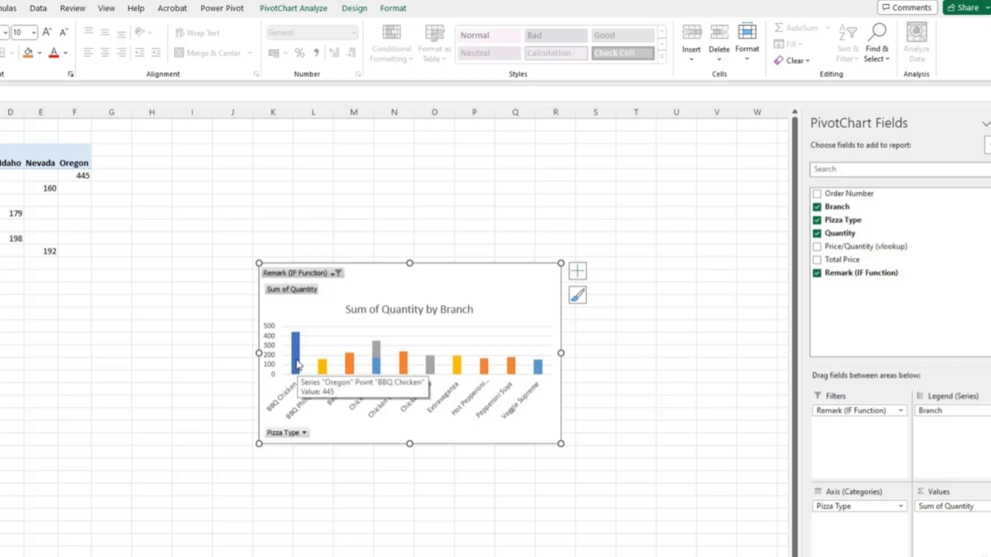
{"action": "left_click", "coordinate": [339, 273]}
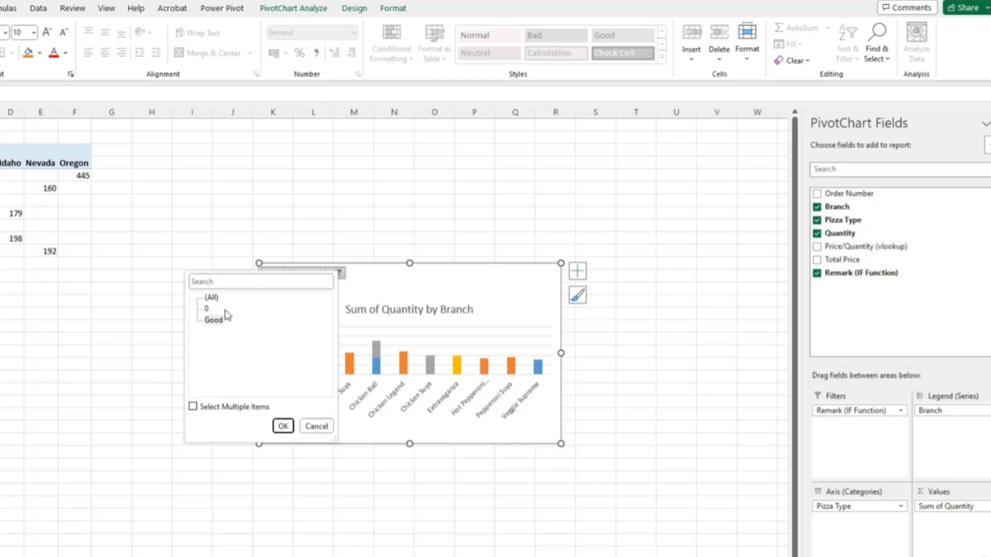
{"action": "left_click", "coordinate": [194, 408]}
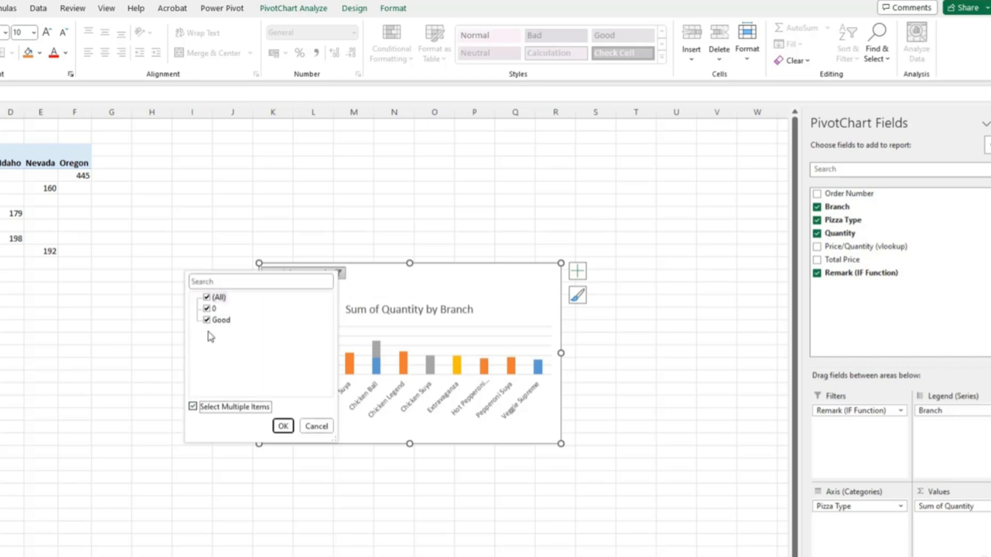
{"action": "left_click", "coordinate": [283, 426]}
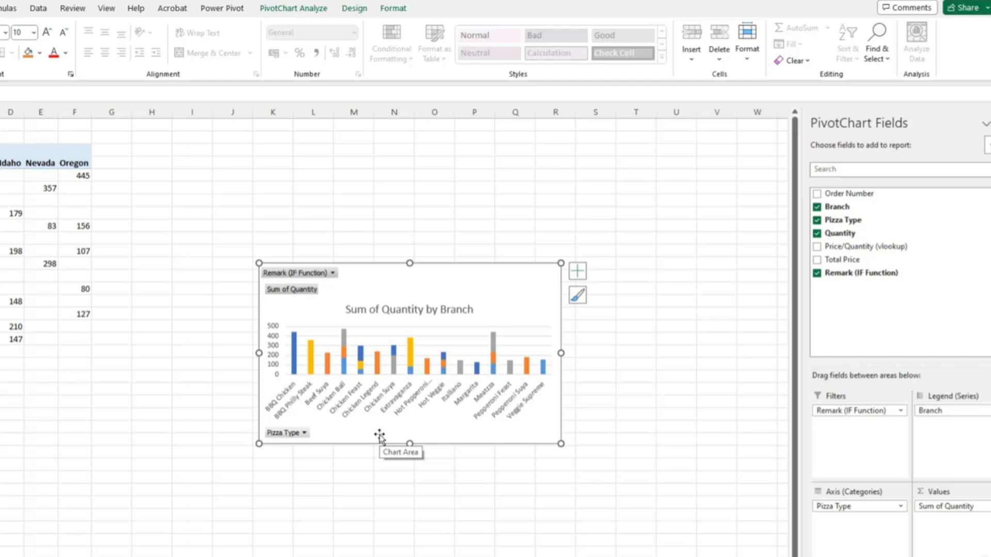
- Examine the Sum of Quantity by Branch chart's area formatting options for fill, border, effects, size and properties
{"action": "right_click", "coordinate": [535, 293]}
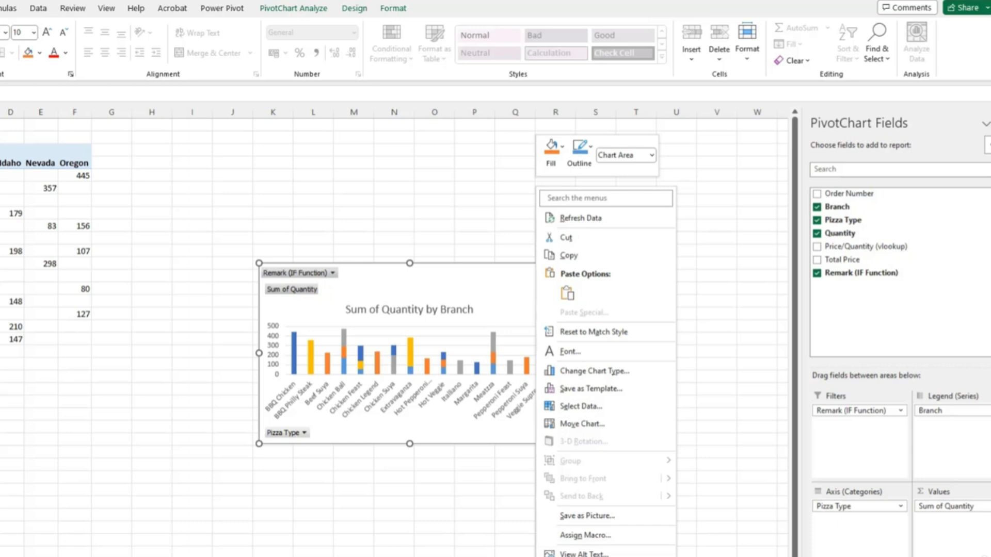
{"action": "left_click", "coordinate": [590, 556]}
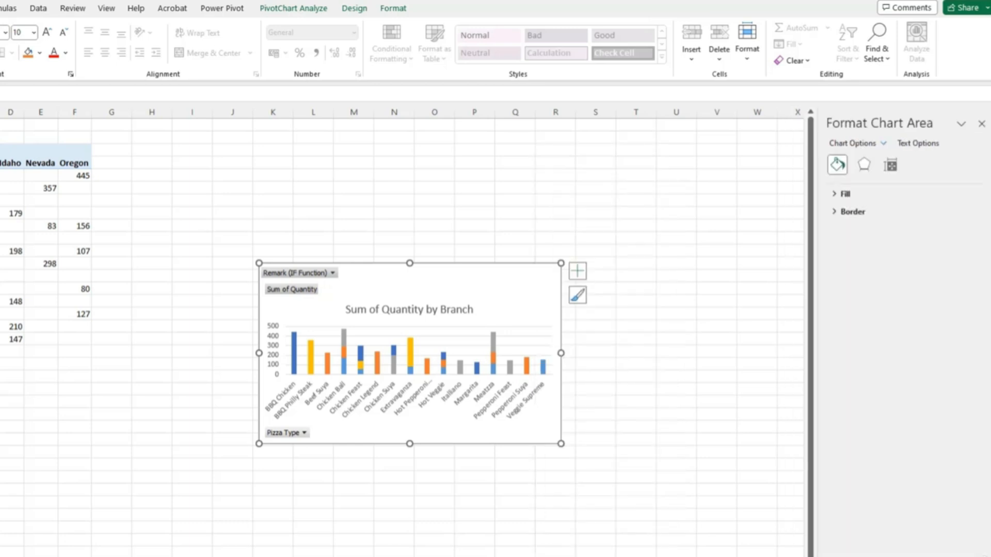
{"action": "left_click", "coordinate": [833, 200]}
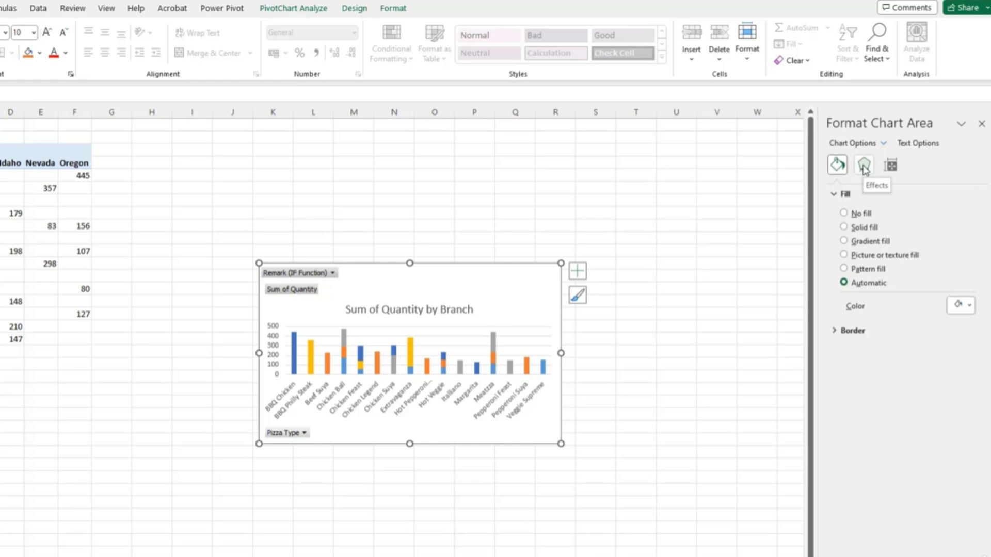
{"action": "left_click", "coordinate": [892, 166]}
{"action": "left_click", "coordinate": [833, 195]}
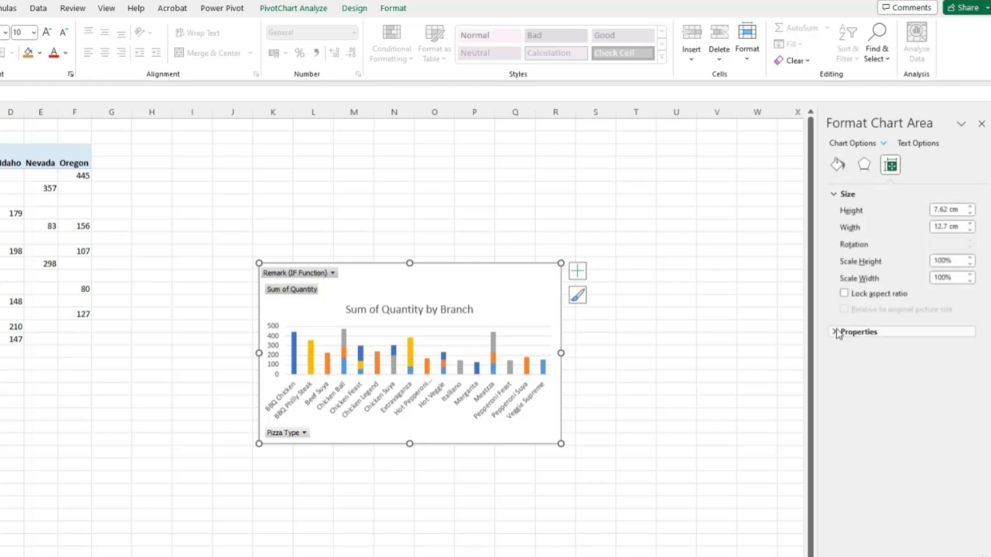
{"action": "left_click", "coordinate": [837, 333]}
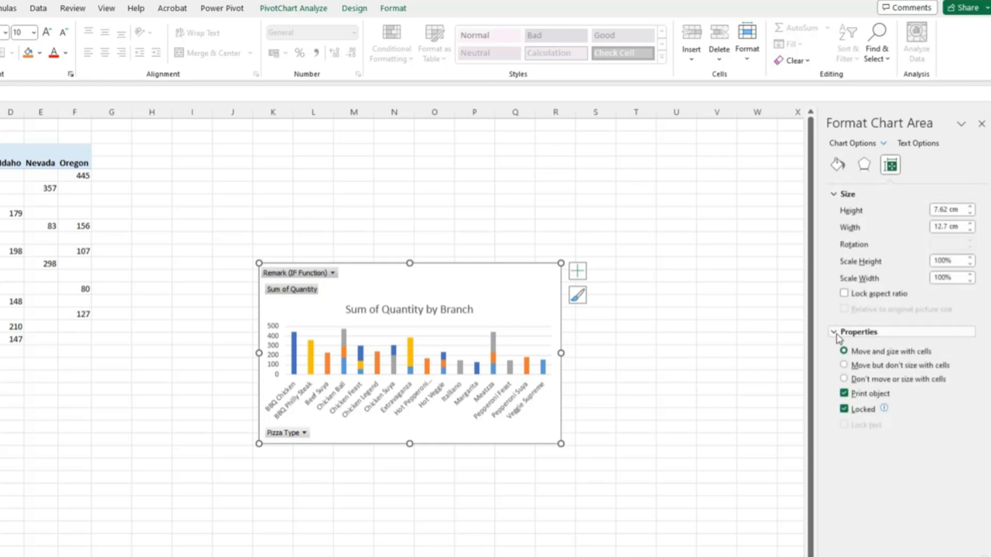
{"action": "left_click", "coordinate": [865, 172]}
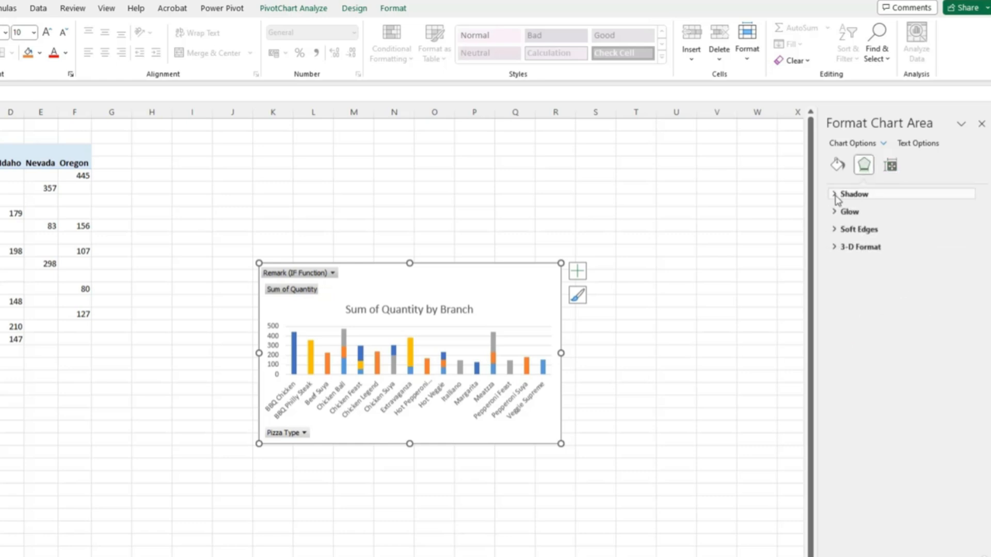
{"action": "left_click", "coordinate": [836, 164]}
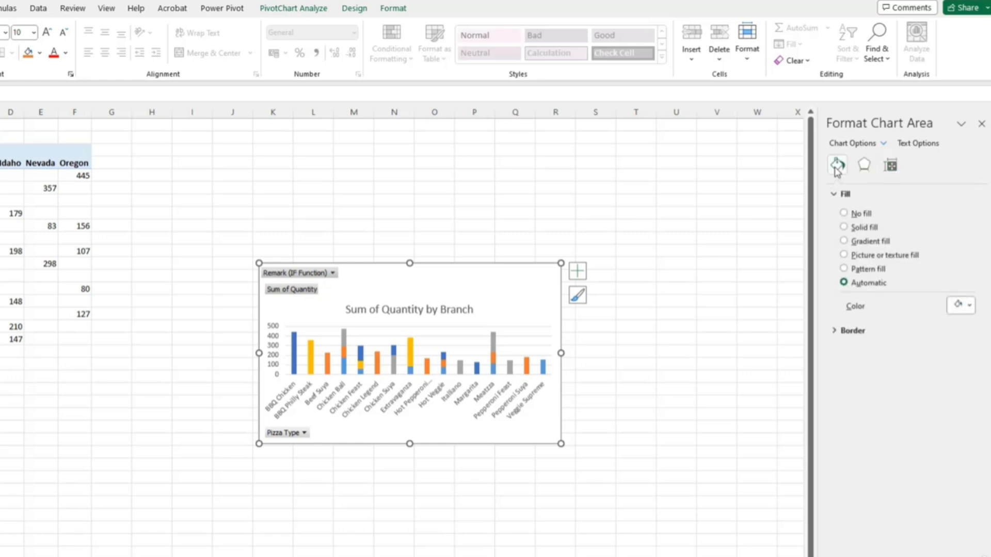
{"action": "left_click", "coordinate": [837, 331]}
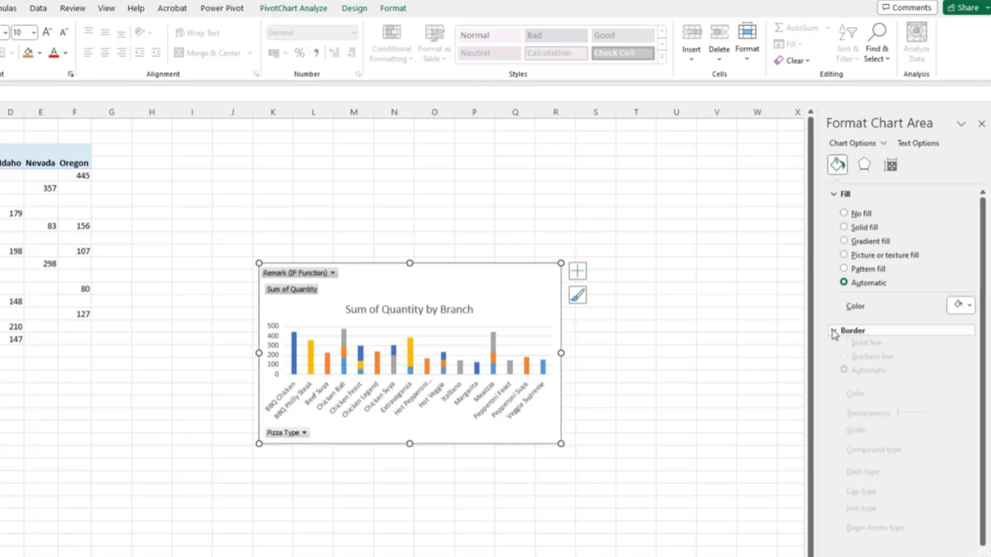
- Review the chart's font settings without changing them, and look over the PivotChart analysis and chart insertion commands
{"action": "right_click", "coordinate": [539, 288]}
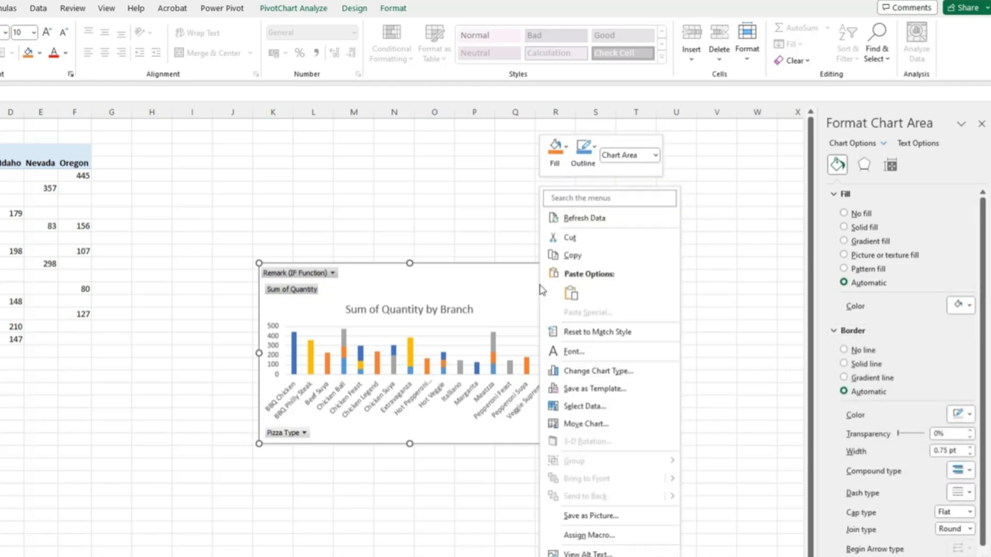
{"action": "left_click", "coordinate": [589, 353]}
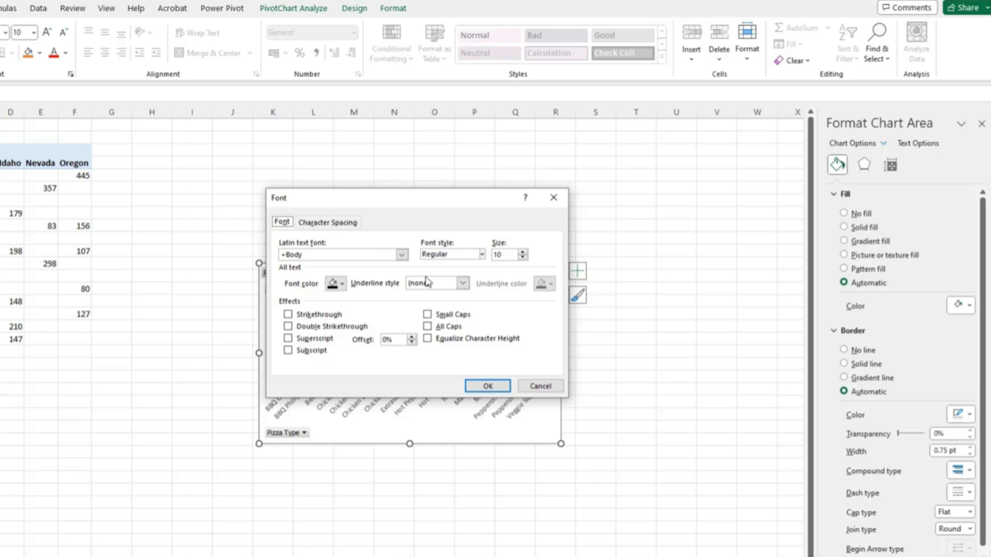
{"action": "left_click", "coordinate": [539, 387]}
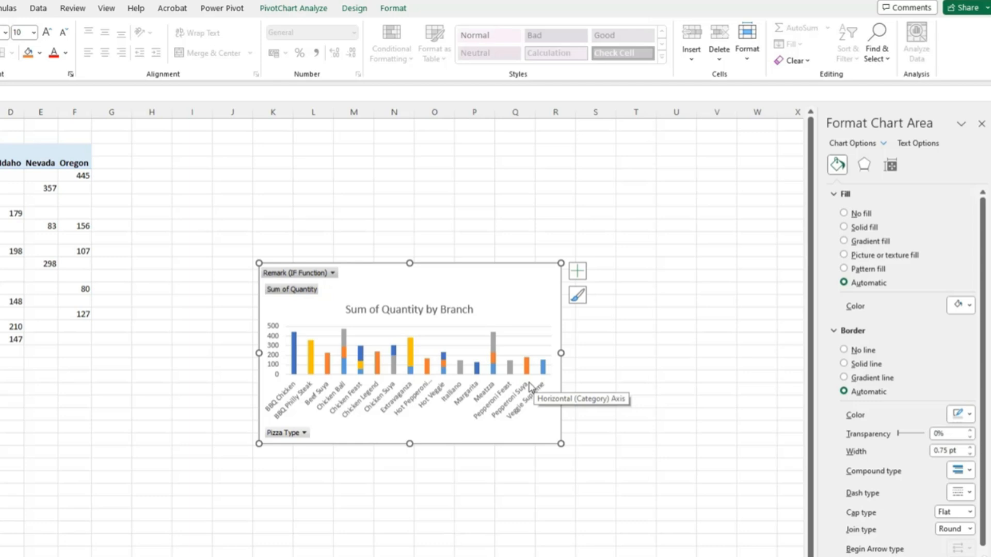
{"action": "left_click", "coordinate": [293, 9]}
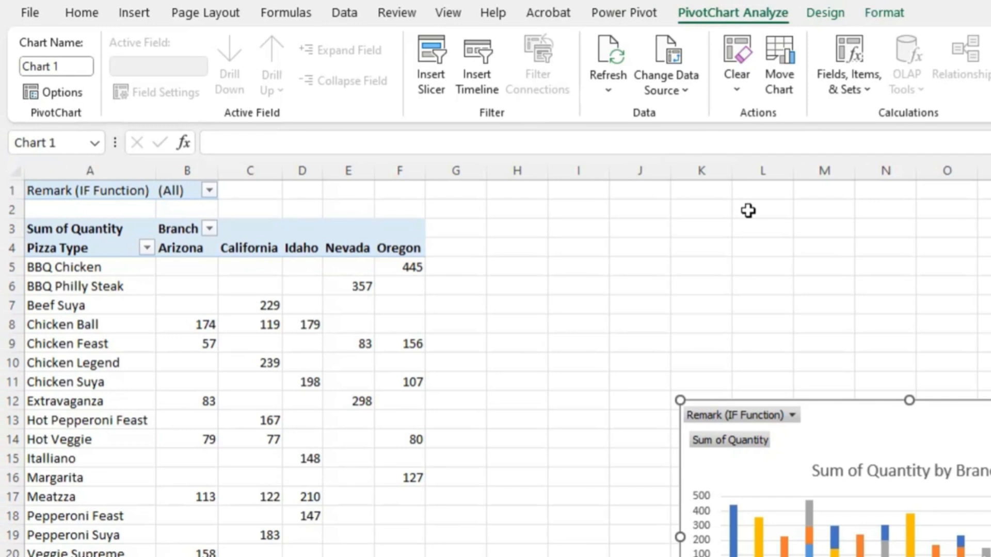
{"action": "left_click", "coordinate": [134, 14]}
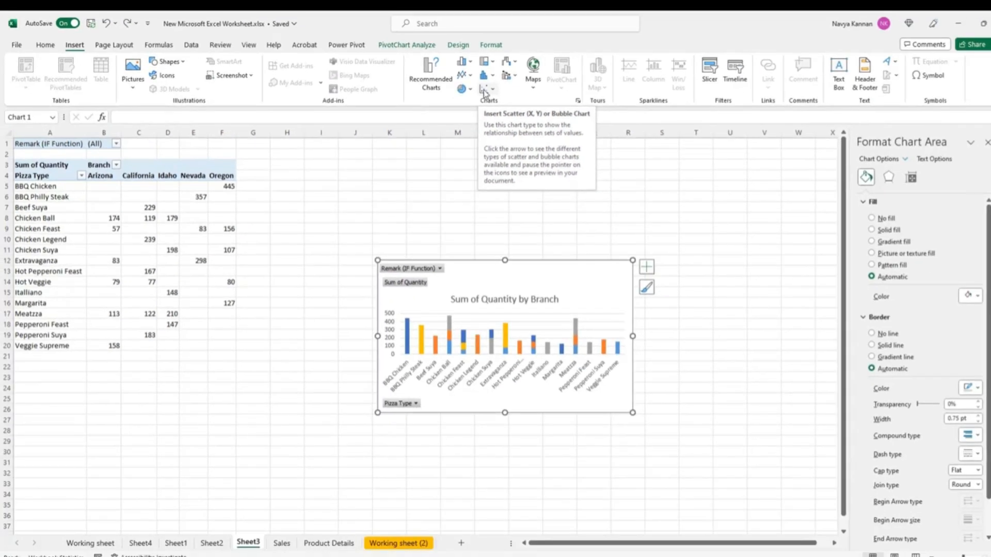
- Run Analyze Data on the order table in the Sales sheet
{"action": "key", "text": "ctrl+Page_Down"}
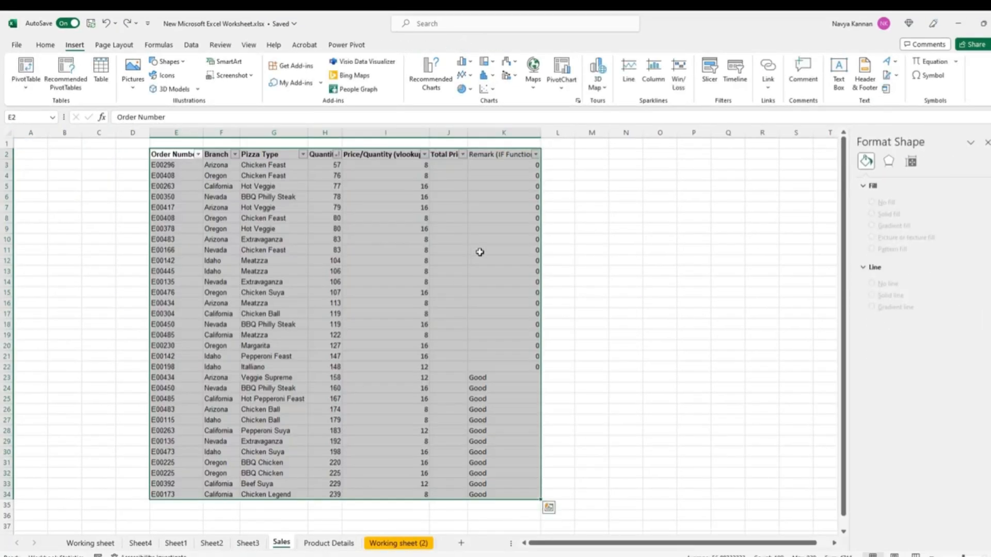
{"action": "key", "text": "Escape"}
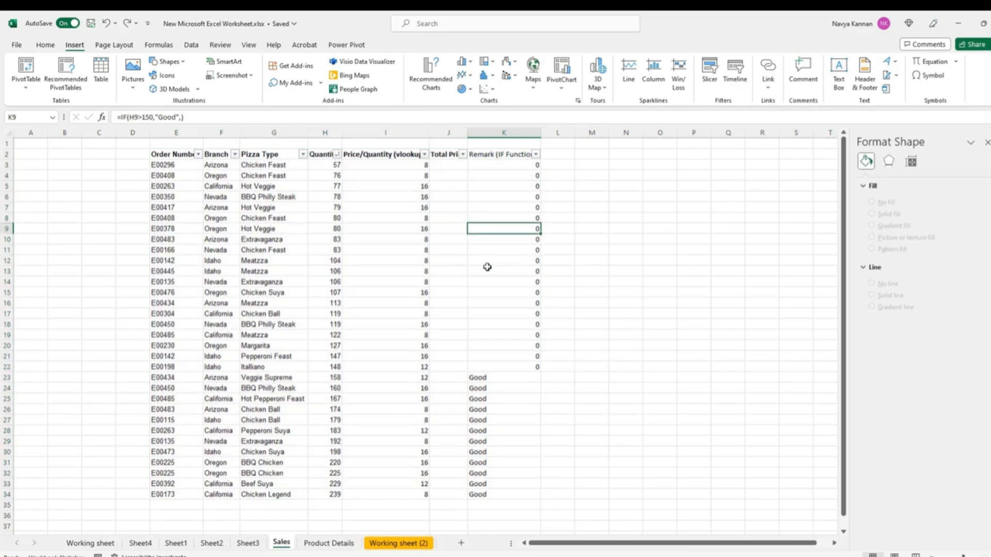
{"action": "left_click", "coordinate": [46, 46]}
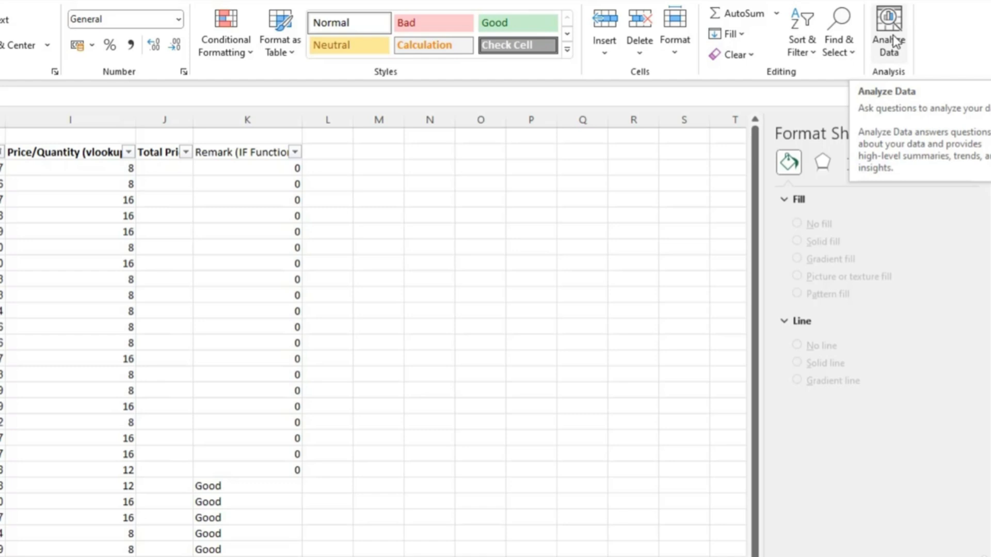
{"action": "left_click", "coordinate": [889, 31]}
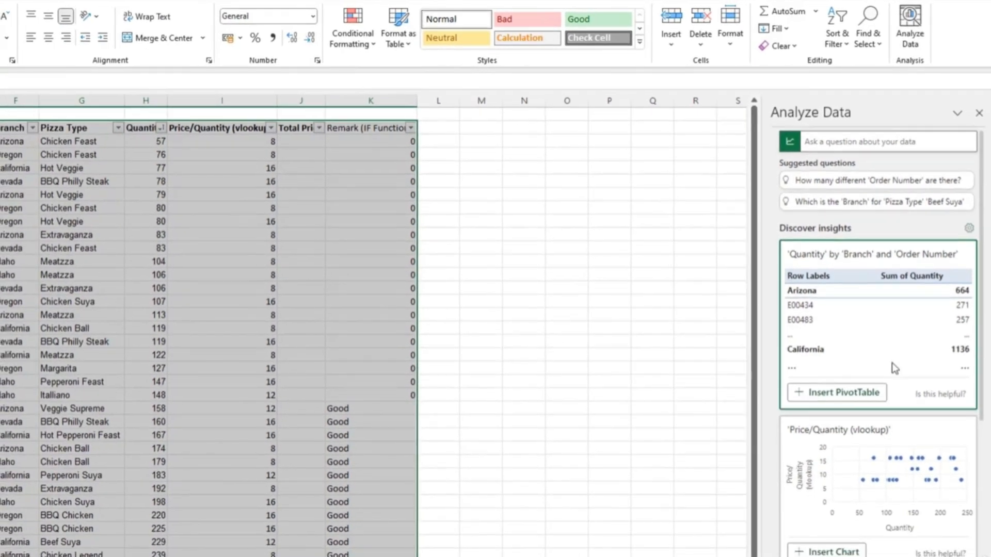
- Examine the suggested insights and the suggested questions offered for the sales data
{"action": "scroll", "coordinate": [894, 368], "scroll_direction": "down", "scroll_amount": 4}
{"action": "scroll", "coordinate": [841, 500], "scroll_direction": "down", "scroll_amount": 2}
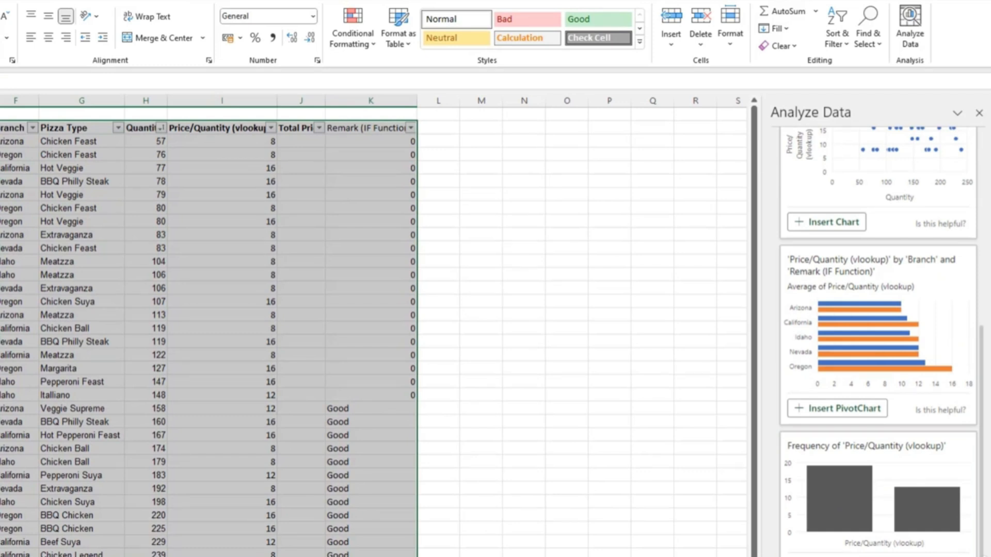
{"action": "scroll", "coordinate": [809, 491], "scroll_direction": "up", "scroll_amount": 7}
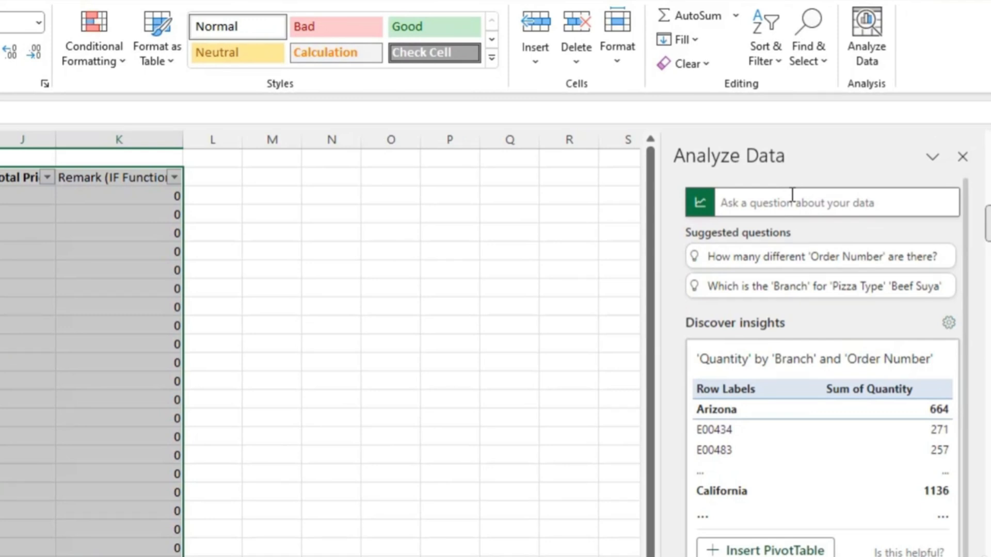
{"action": "left_click", "coordinate": [798, 204]}
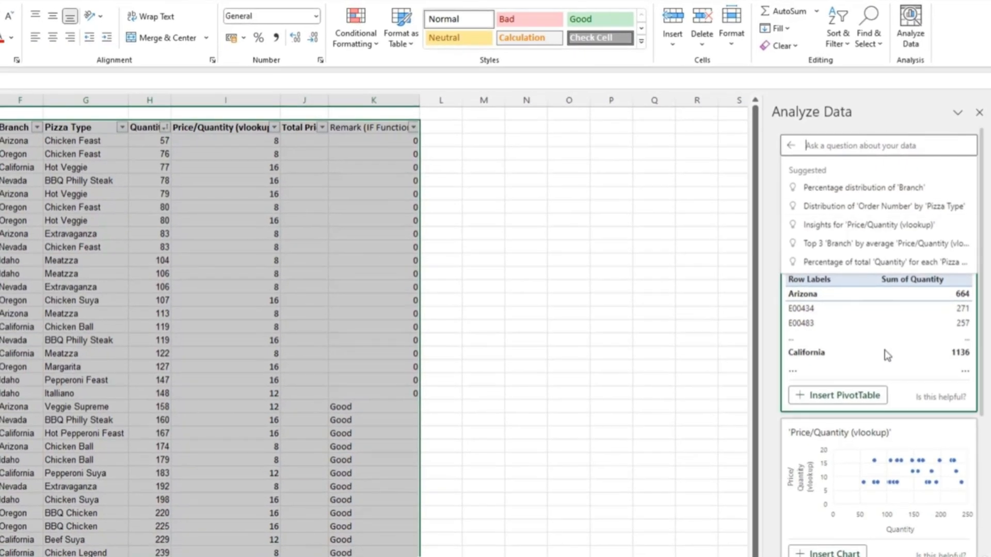
- Insert the suggested PivotChart of Price/Quantity (vlookup) by Branch and Remark (IF Function)
{"action": "scroll", "coordinate": [934, 480], "scroll_direction": "down", "scroll_amount": 5}
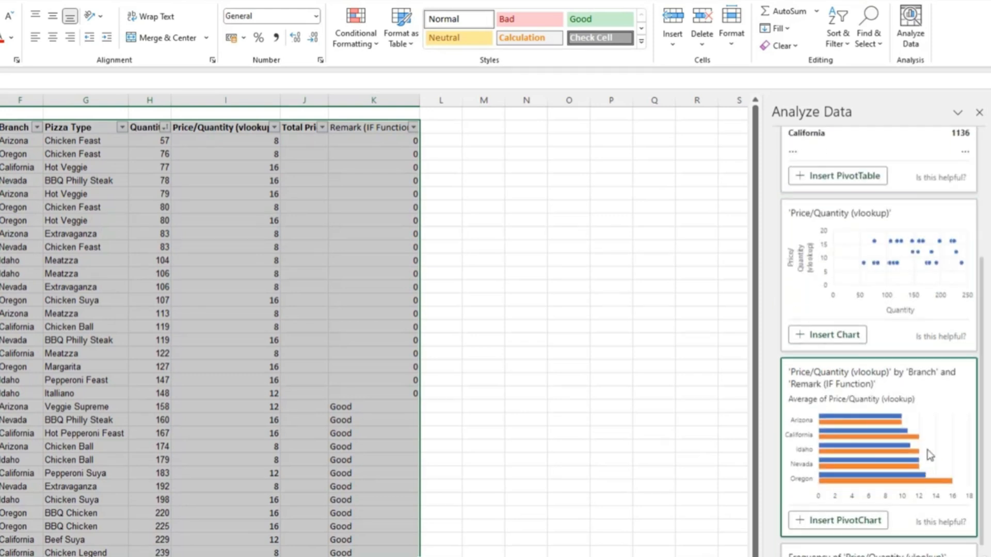
{"action": "scroll", "coordinate": [924, 454], "scroll_direction": "down", "scroll_amount": 2}
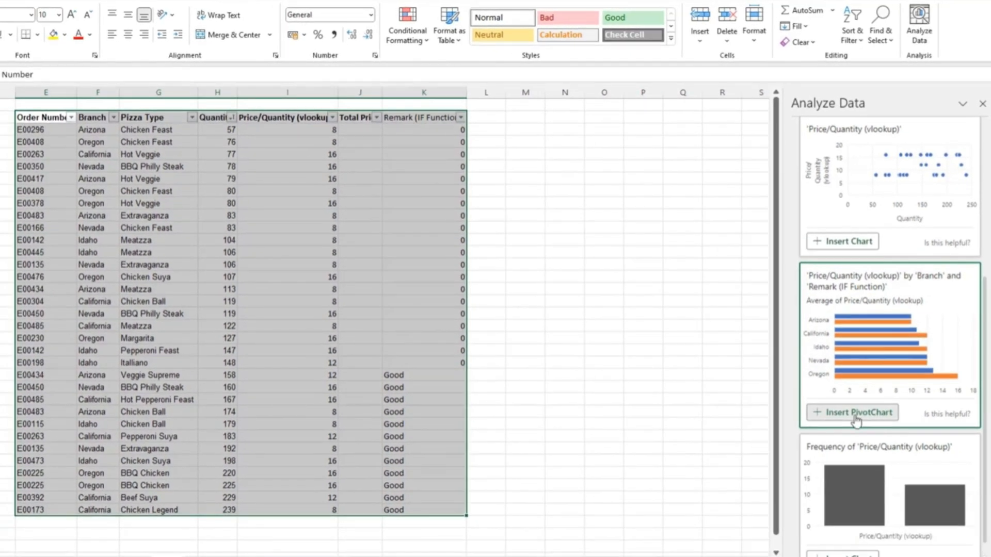
{"action": "left_click", "coordinate": [855, 413]}
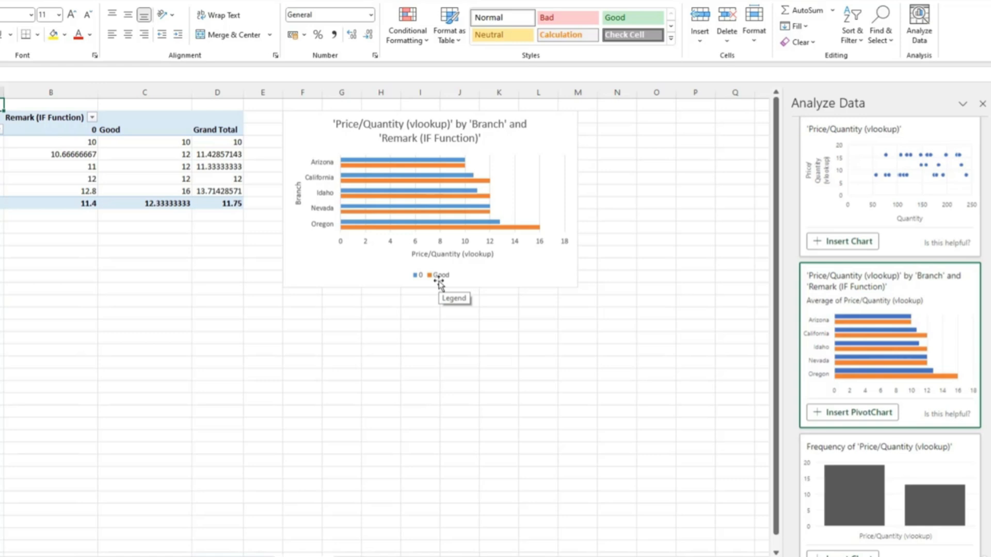
{"action": "scroll", "coordinate": [929, 489], "scroll_direction": "down", "scroll_amount": 1}
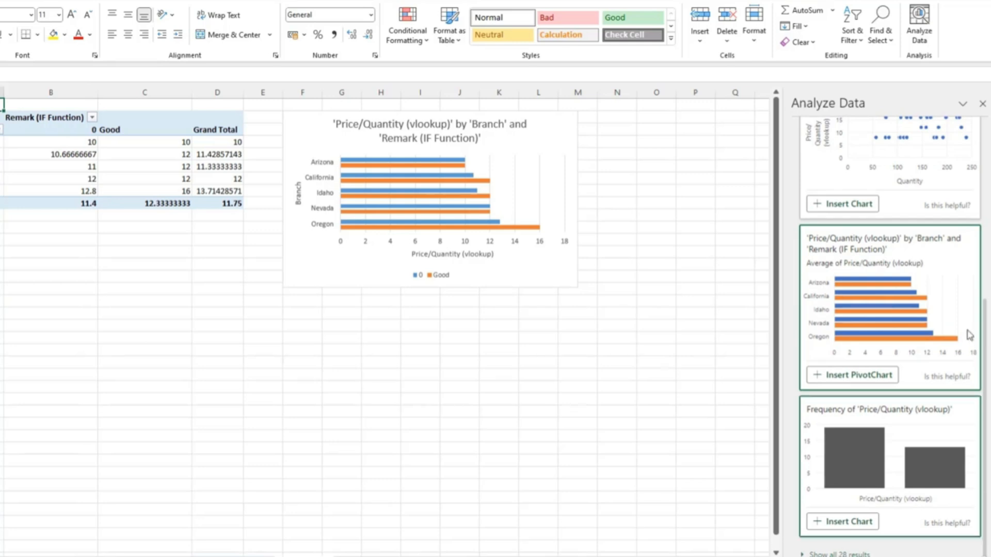
{"action": "scroll", "coordinate": [924, 449], "scroll_direction": "up", "scroll_amount": 6}
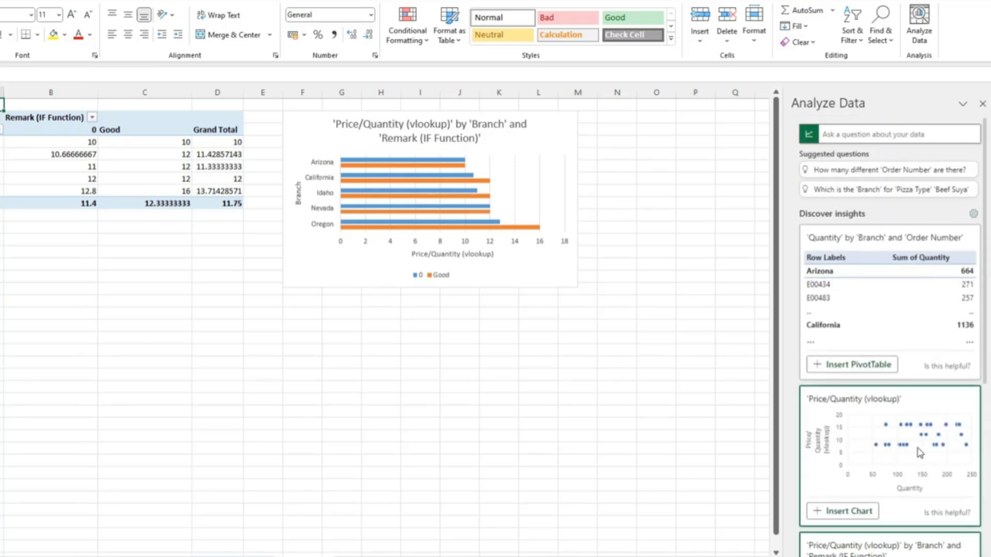